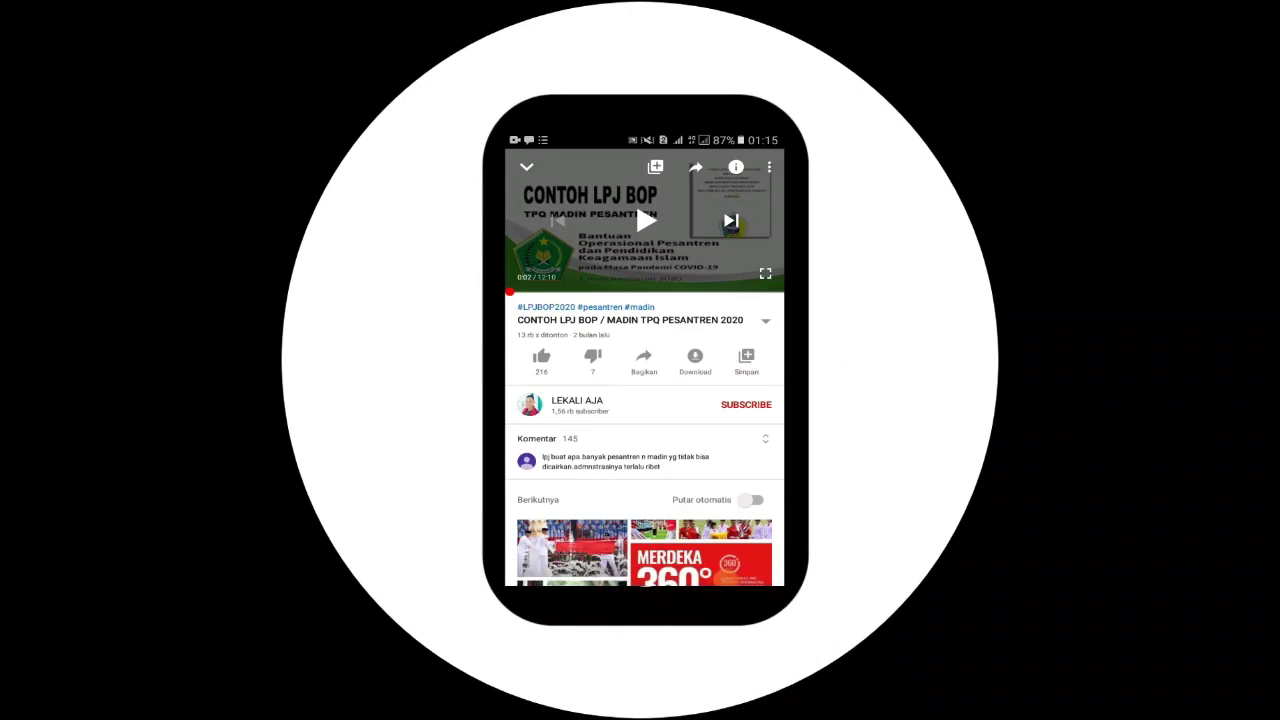
left_click(541, 356)
left_click(740, 410)
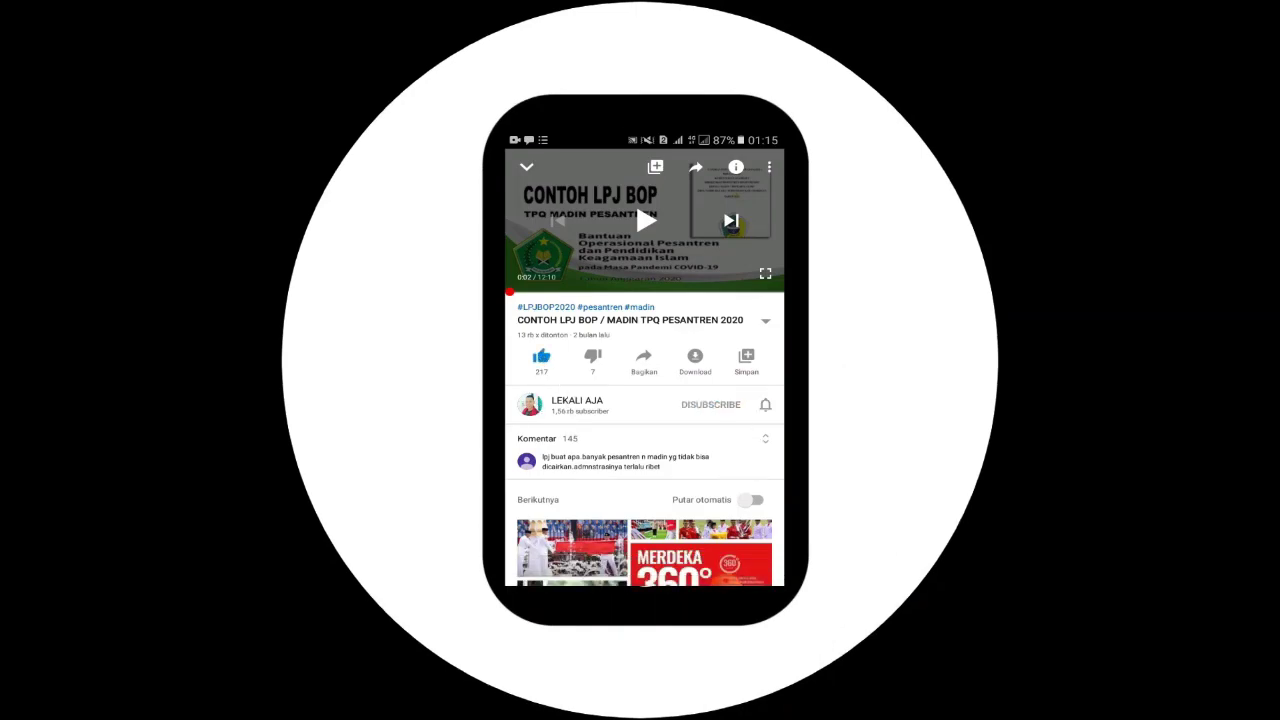
left_click(762, 402)
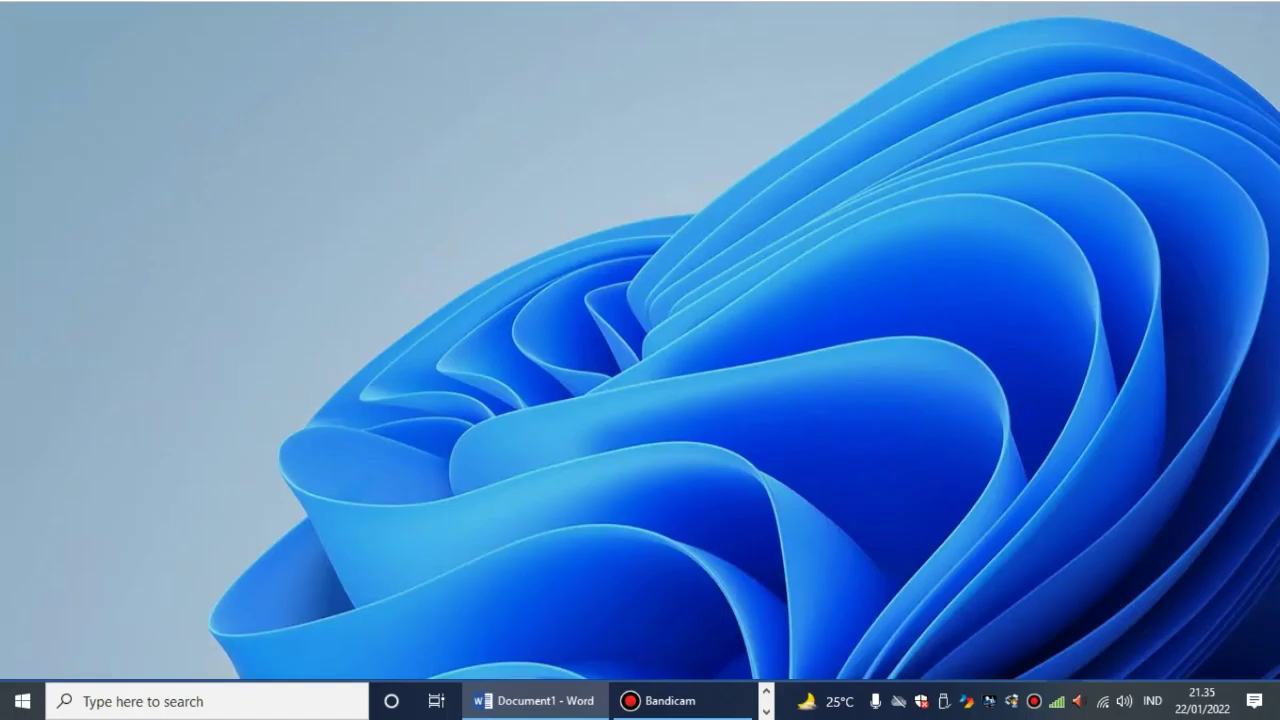
- Switch to Chrome and open the Epson Indonesia website at epson.co.id
left_click(767, 698)
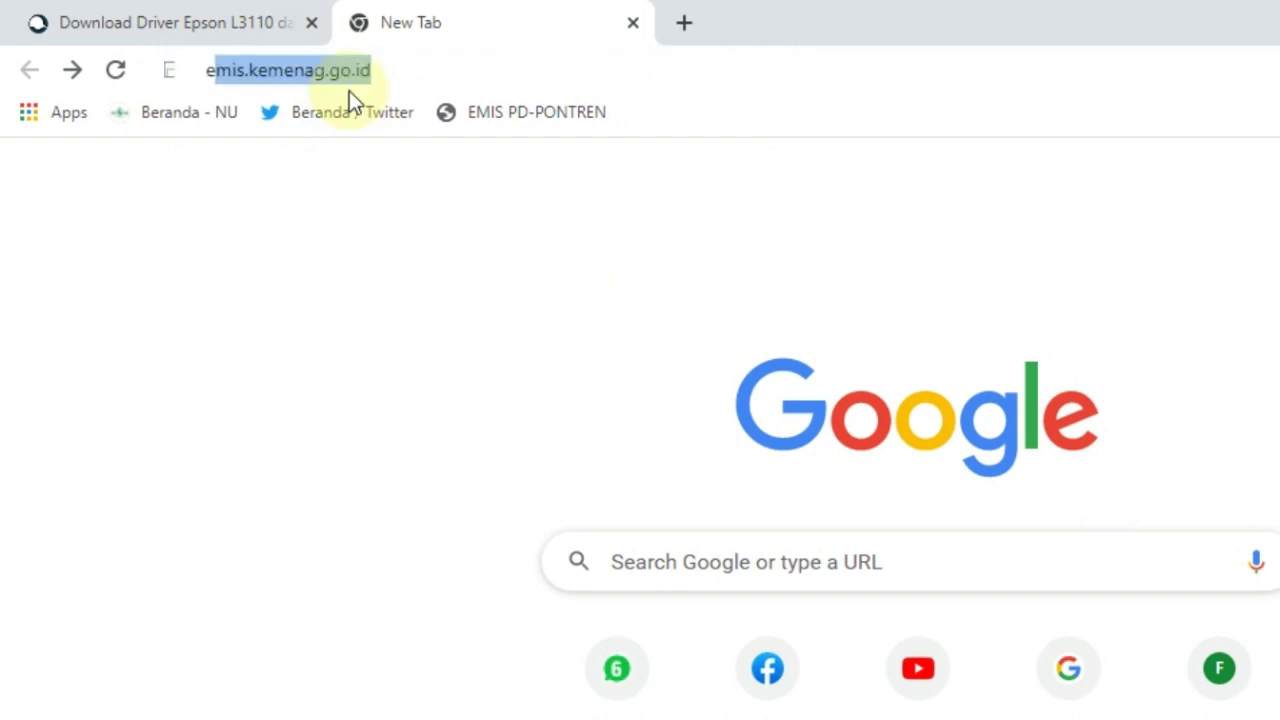
type("epson.co")
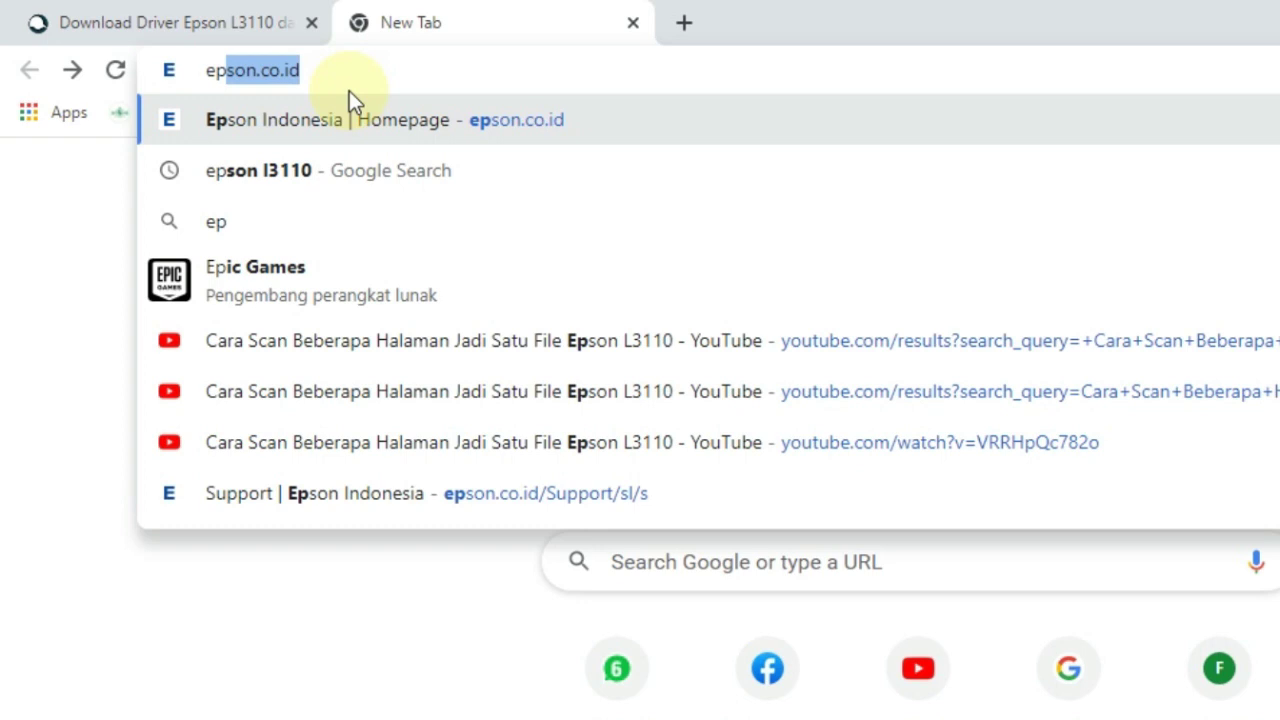
key("Return")
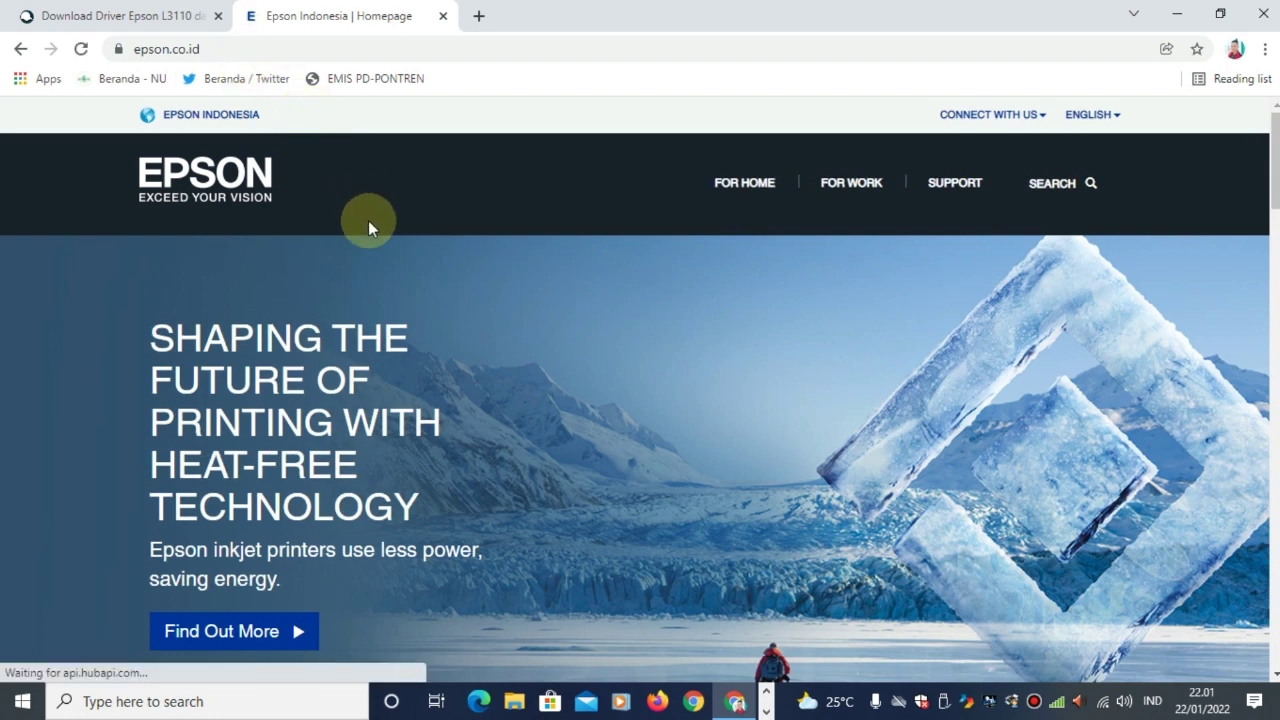
- Look over the Epson Indonesia homepage and go to the site's Support page
scroll(375, 230, "down", 3)
scroll(385, 290, "down", 4)
scroll(380, 285, "up", 7)
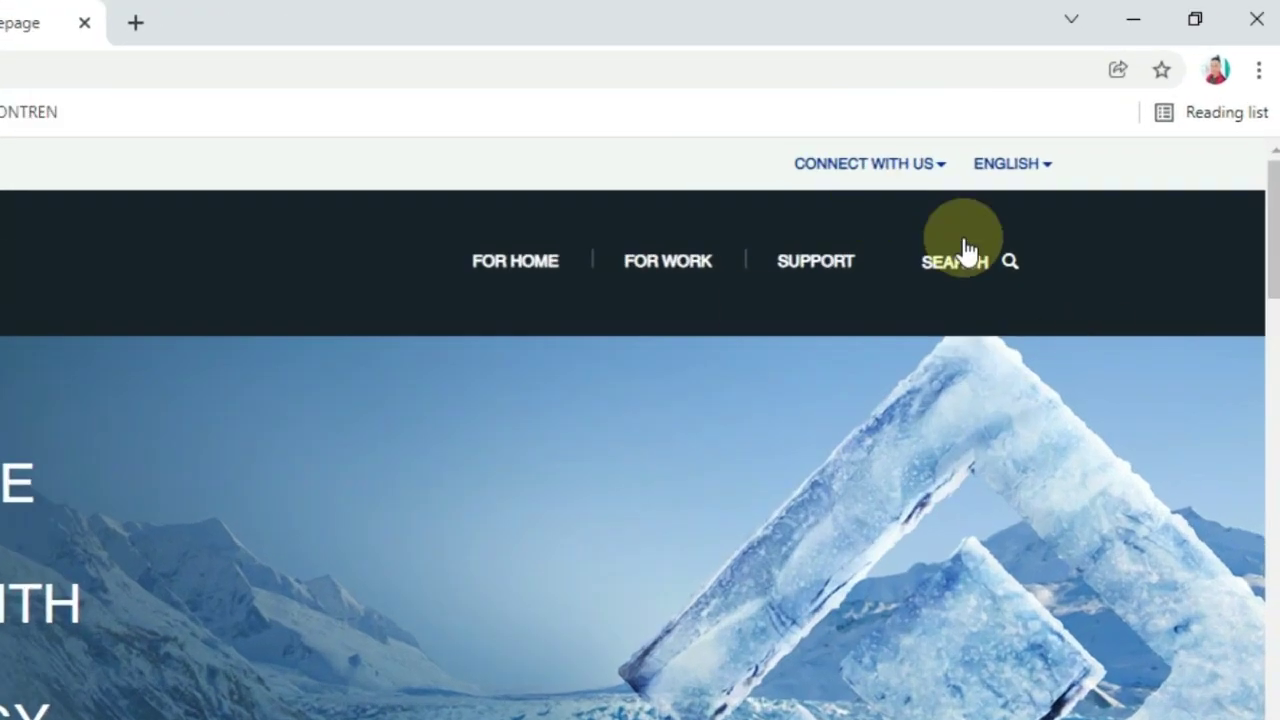
left_click(822, 272)
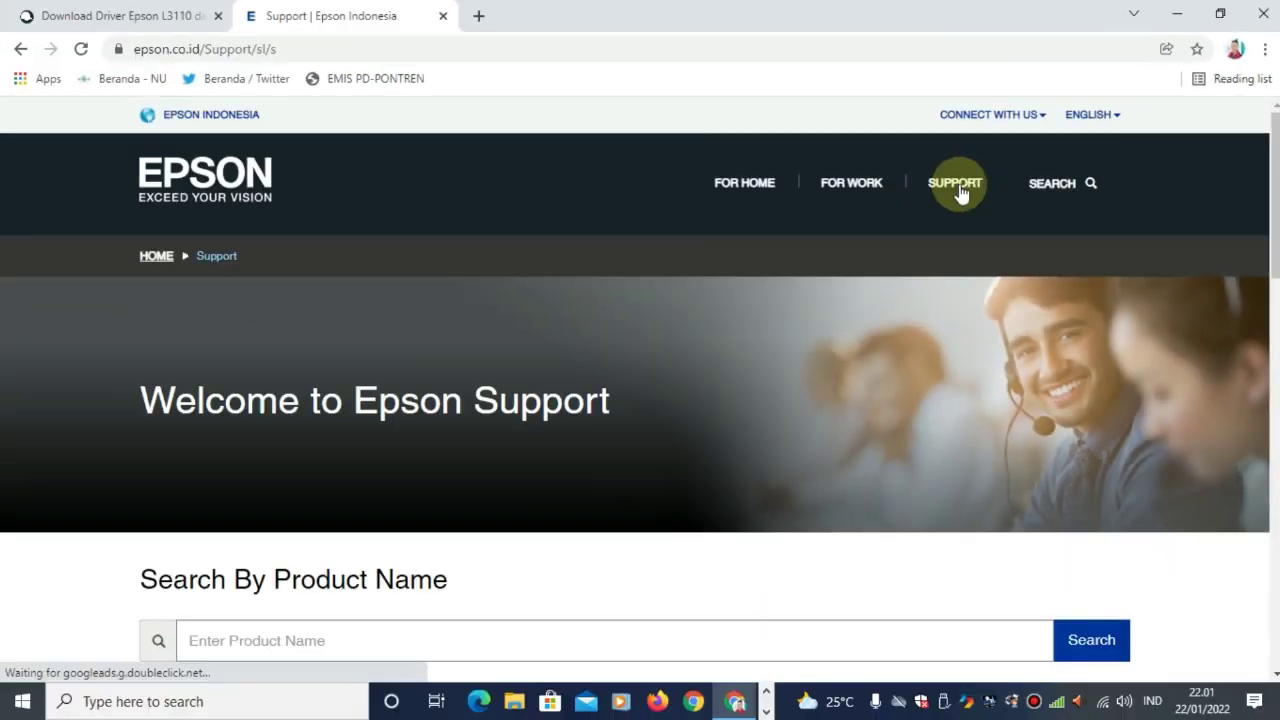
- Search the support products by name for l3110 and open the Epson EcoTank L3110 page
scroll(669, 347, "down", 5)
scroll(600, 366, "up", 4)
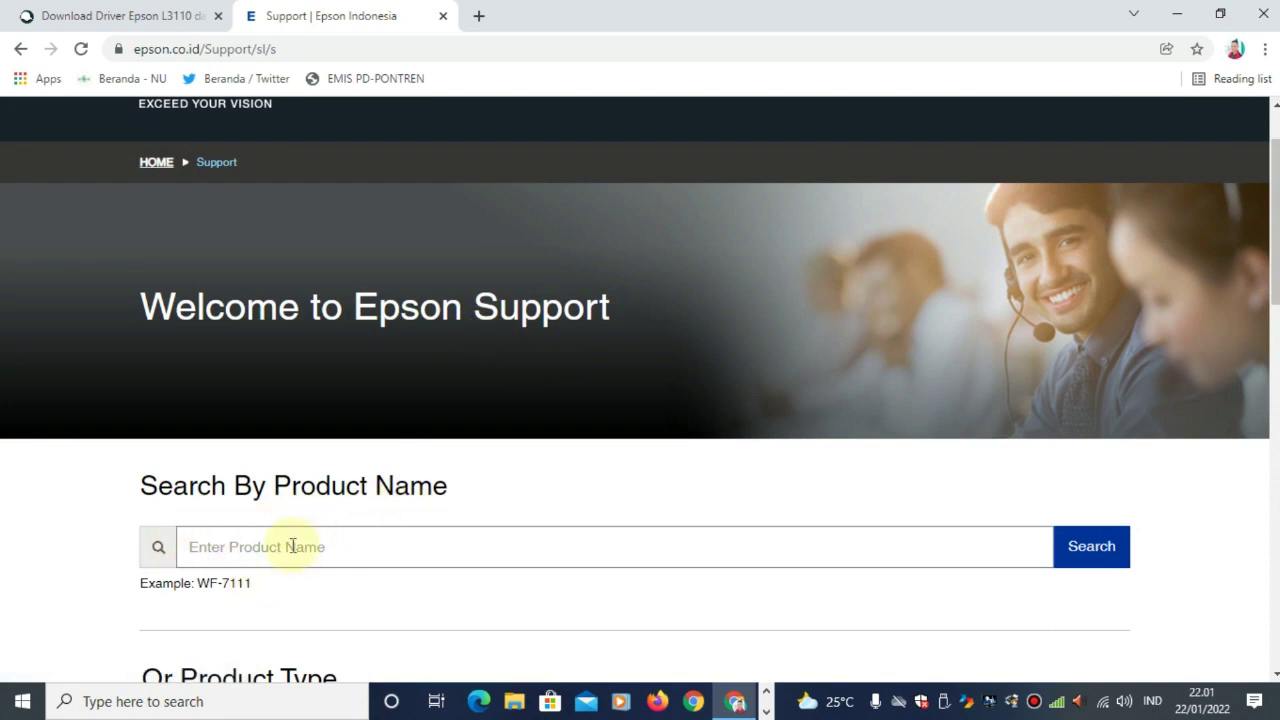
scroll(288, 535, "down", 3)
scroll(288, 516, "up", 2)
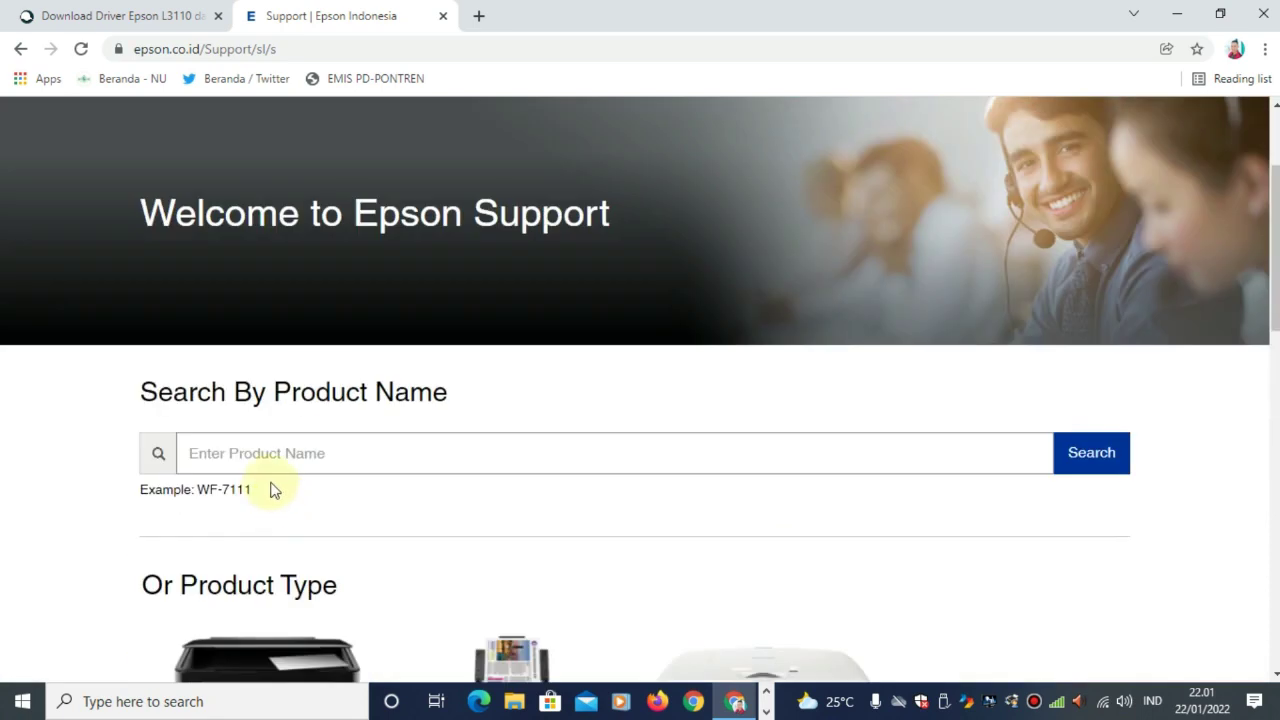
left_click(281, 455)
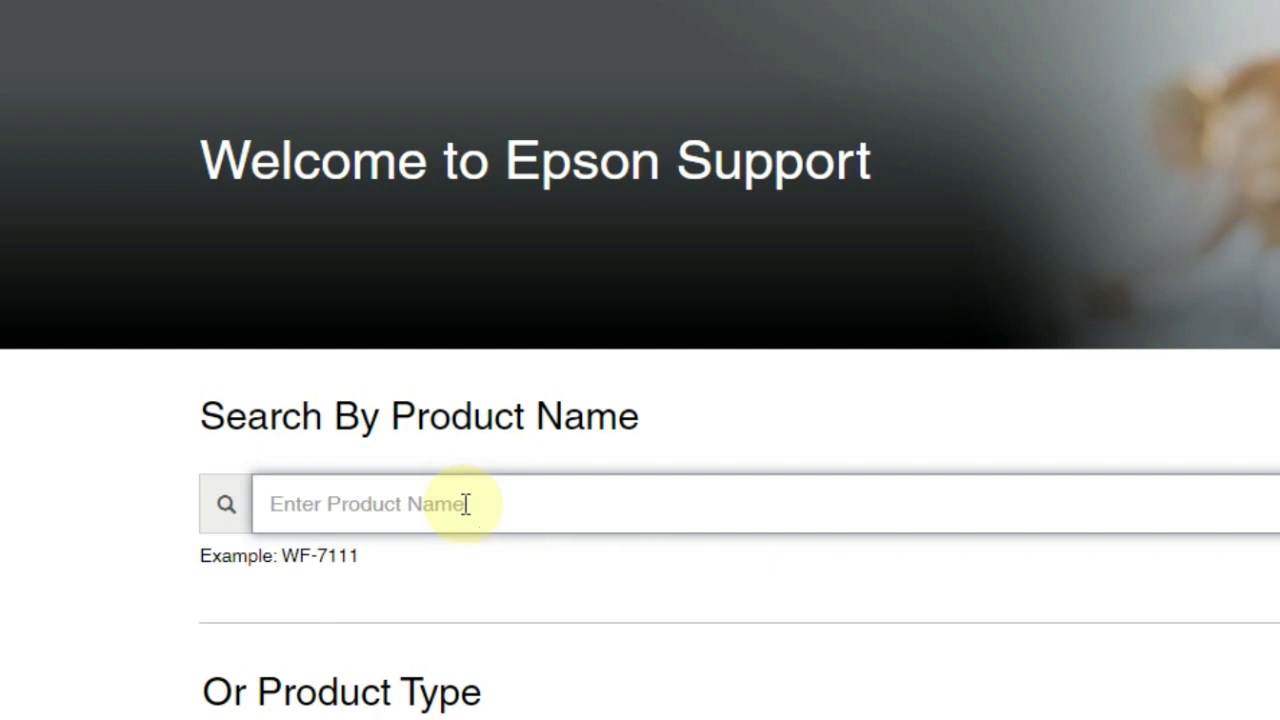
left_click(466, 504)
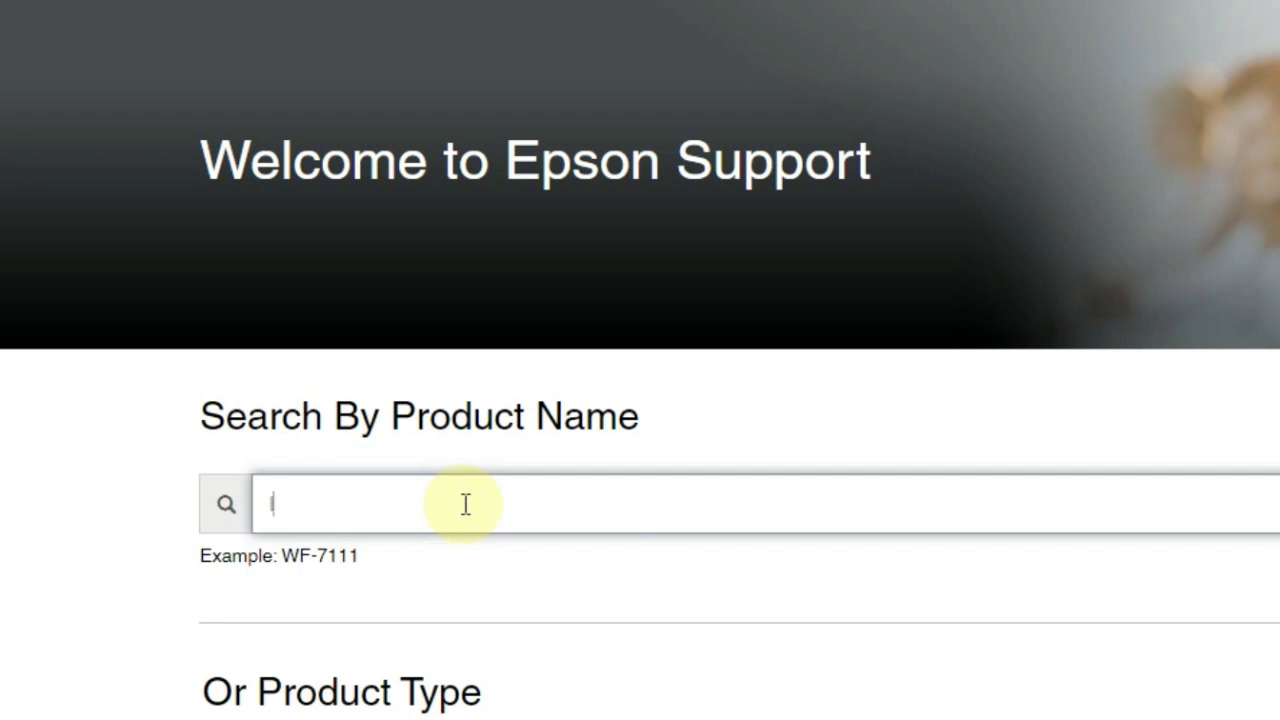
type("l3110")
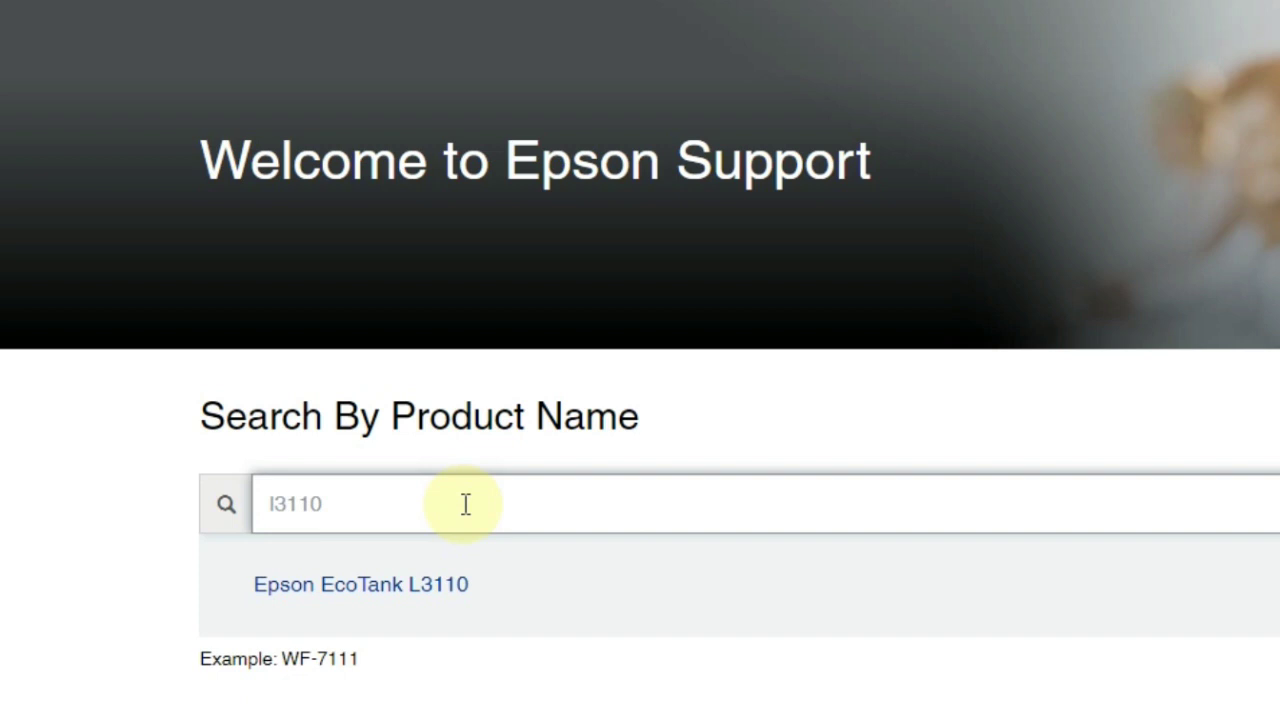
left_click(384, 586)
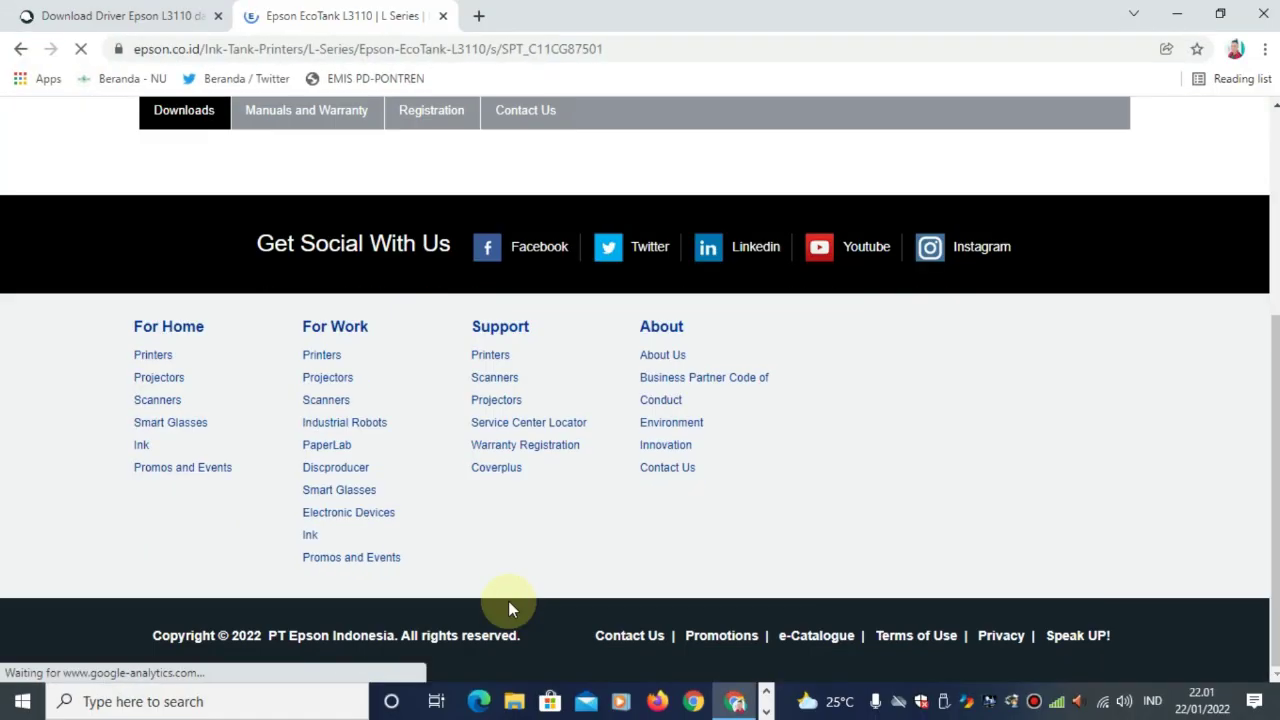
- Choose Windows 10 32-bit as the operating system for the EcoTank L3110 downloads and load the matching files
scroll(508, 606, "up", 3)
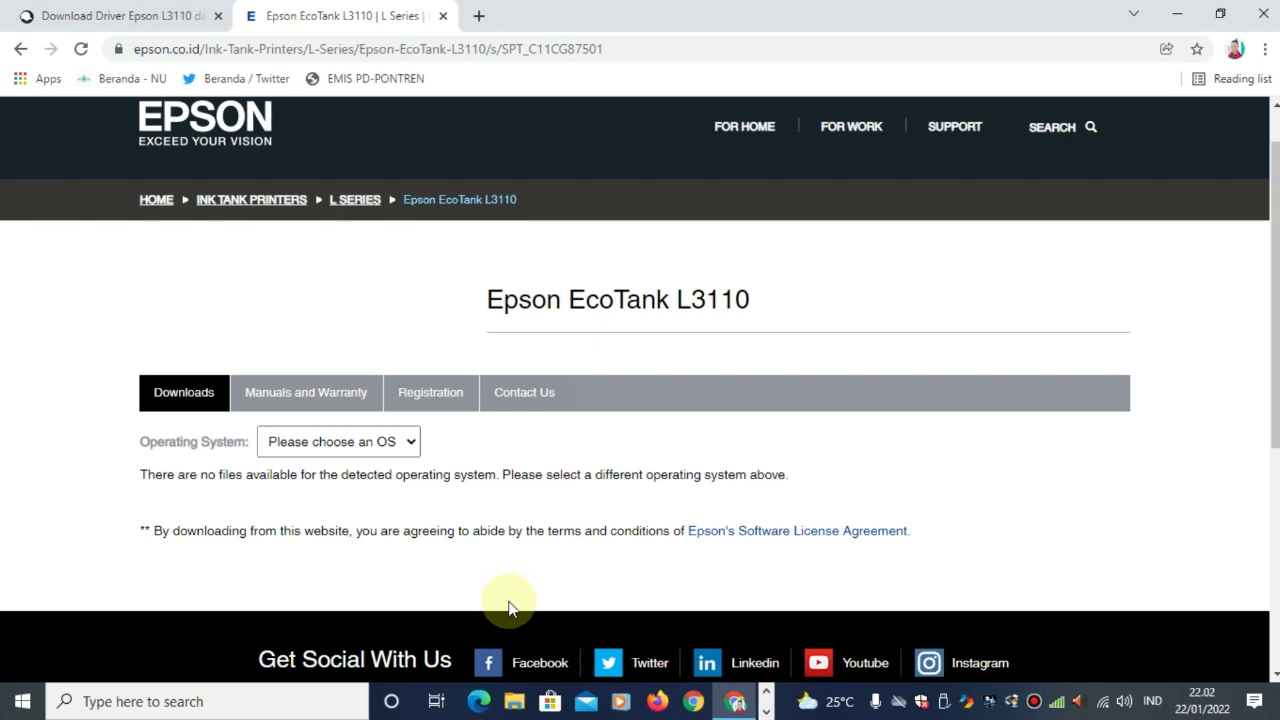
scroll(500, 586, "down", 4)
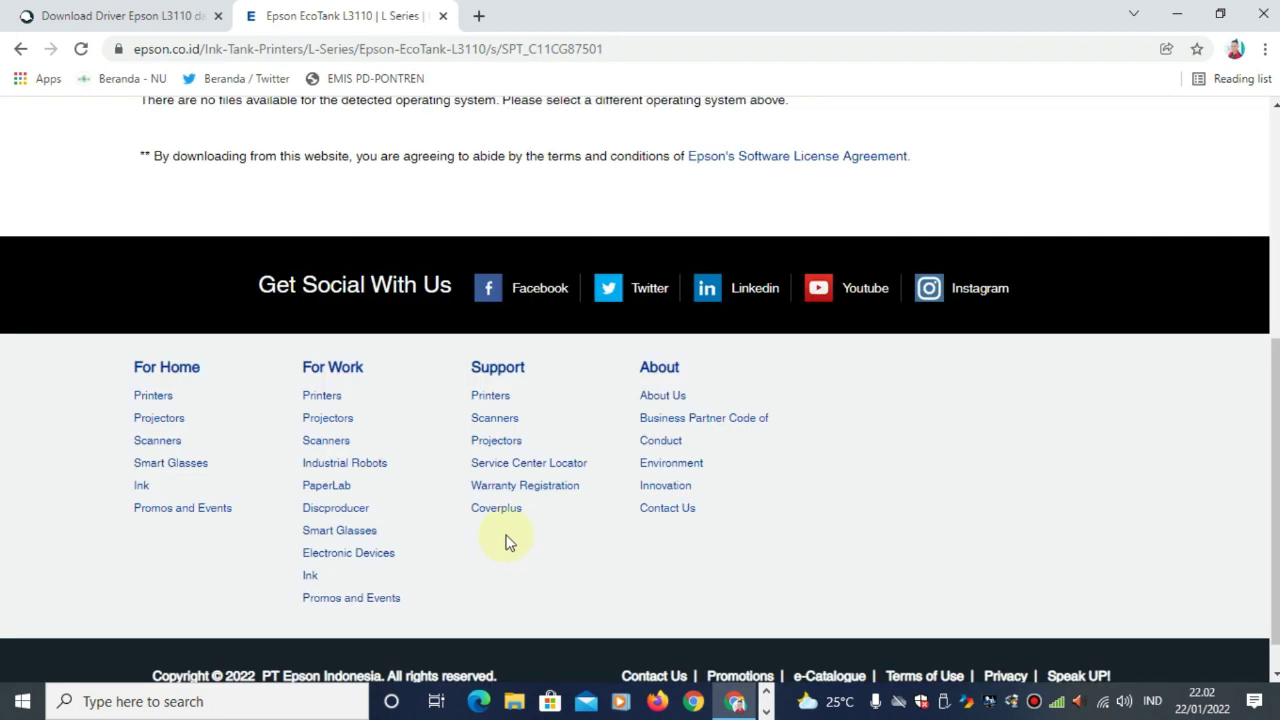
scroll(509, 543, "up", 4)
scroll(512, 492, "up", 1)
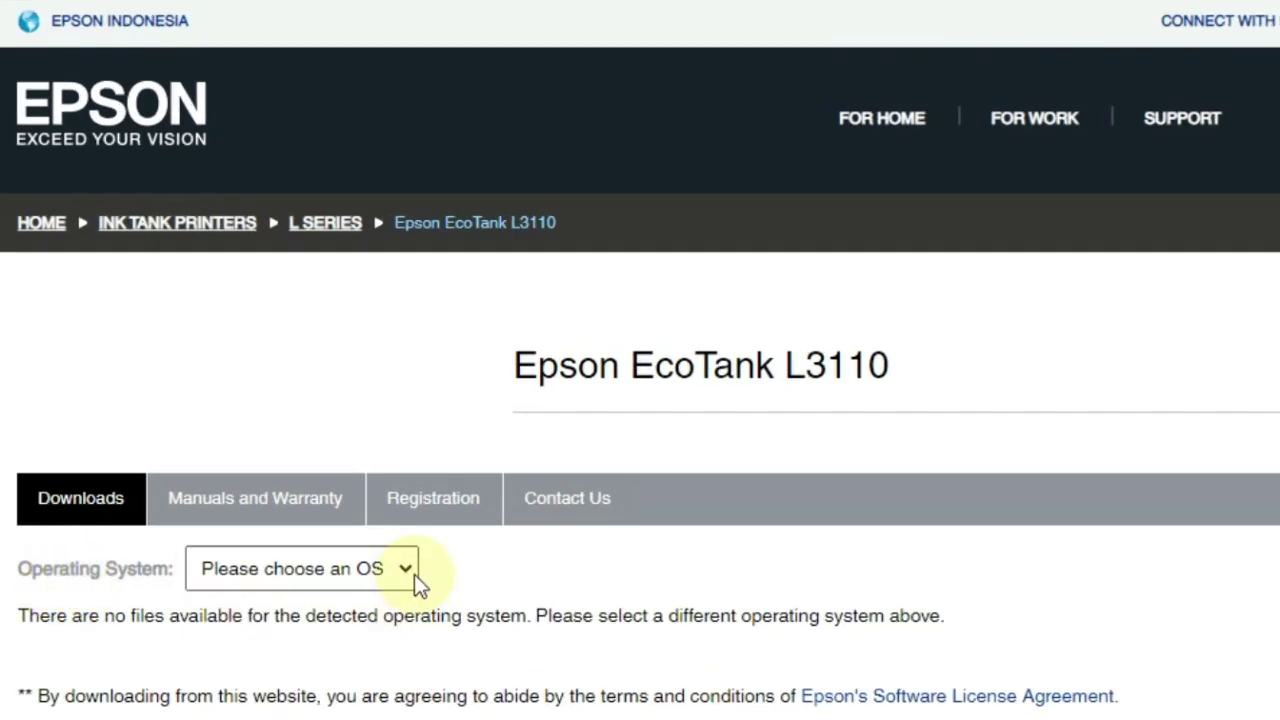
left_click(405, 568)
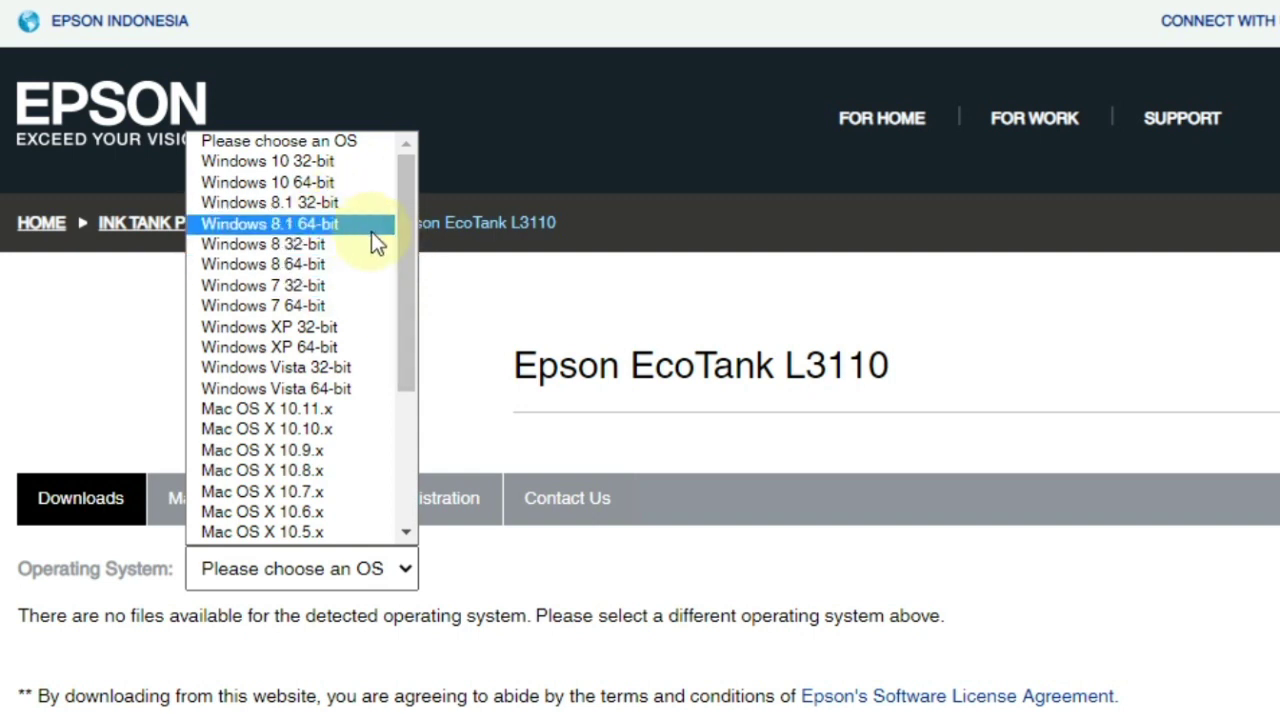
left_click(327, 168)
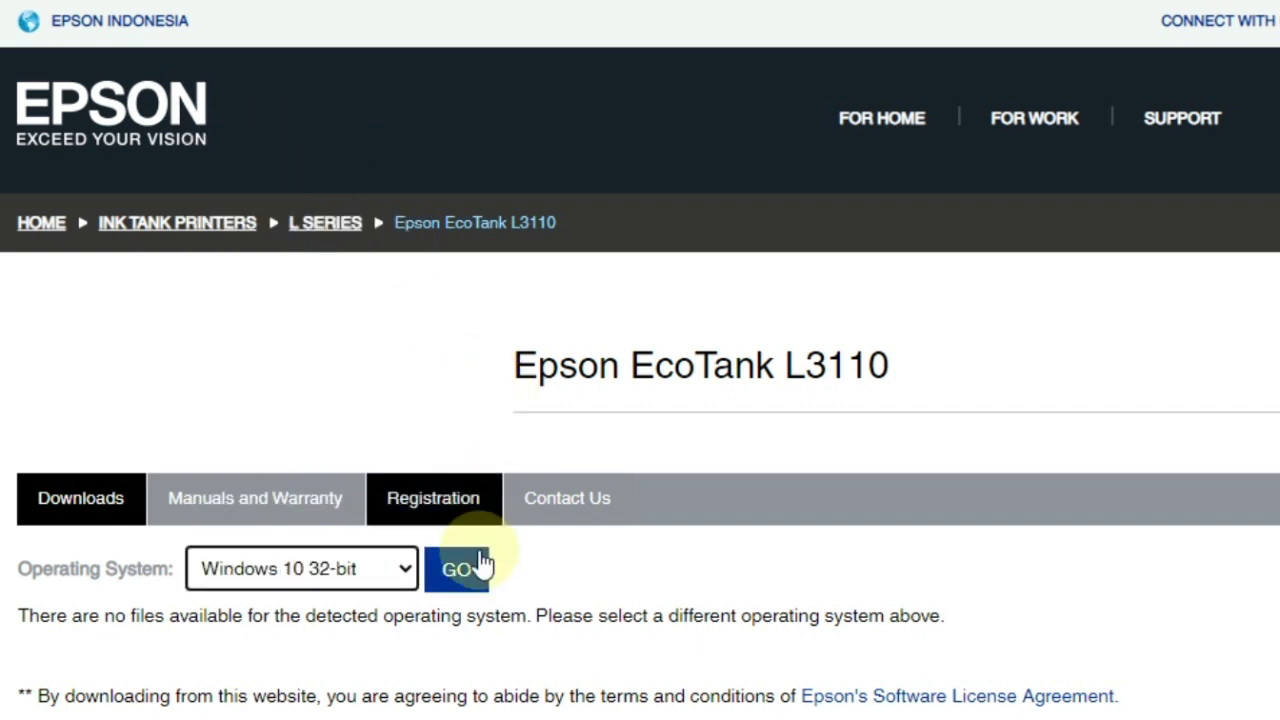
left_click(456, 578)
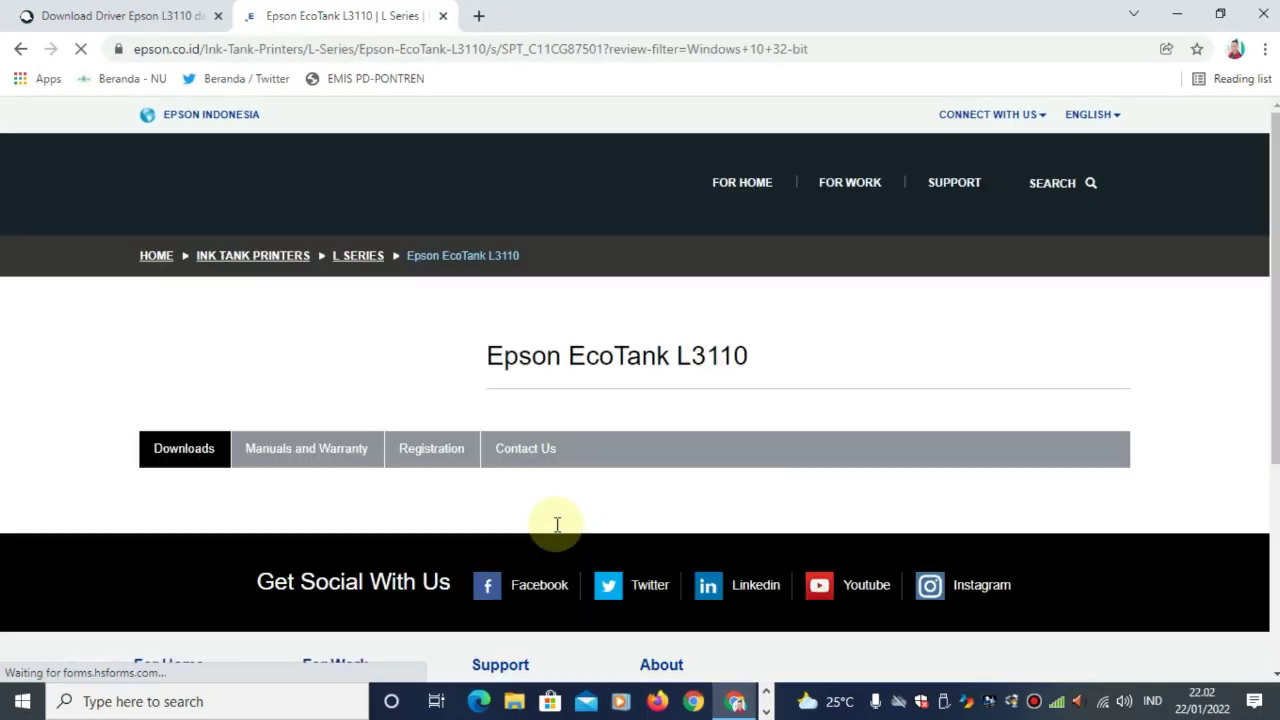
- Review the download categories for the EcoTank L3110 and expand the Other Software list
scroll(552, 495, "down", 3)
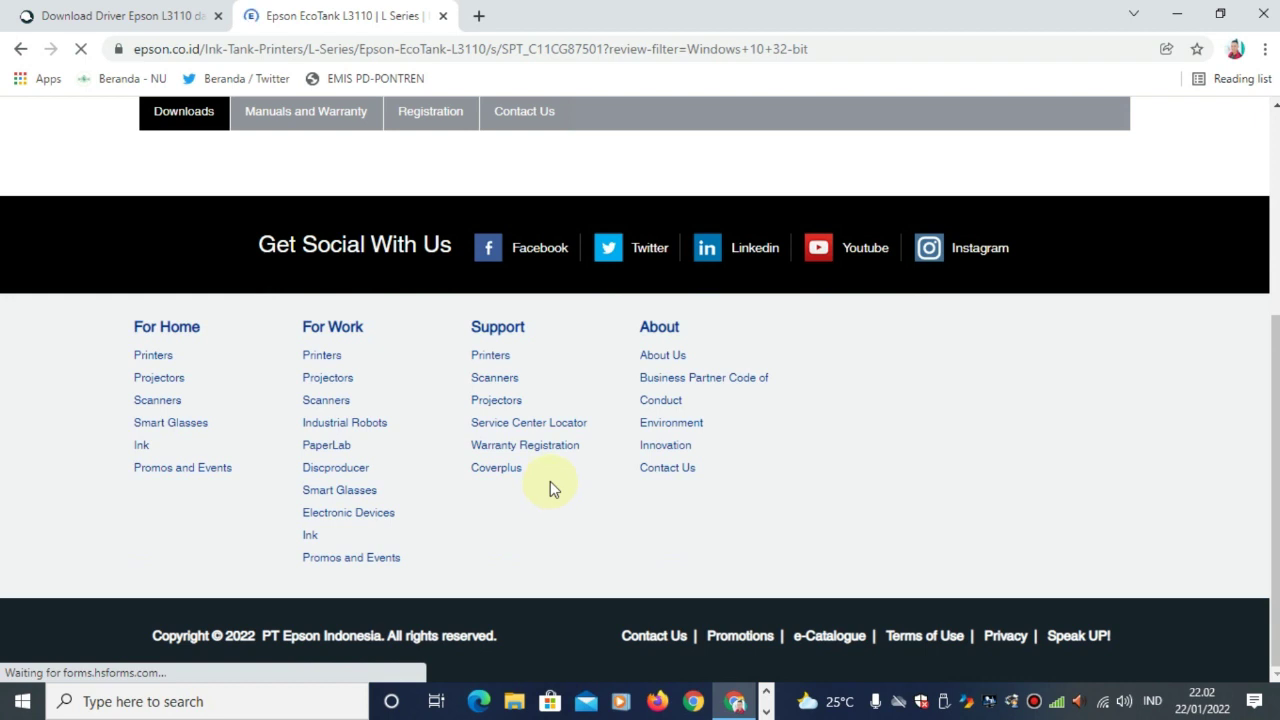
scroll(551, 486, "up", 3)
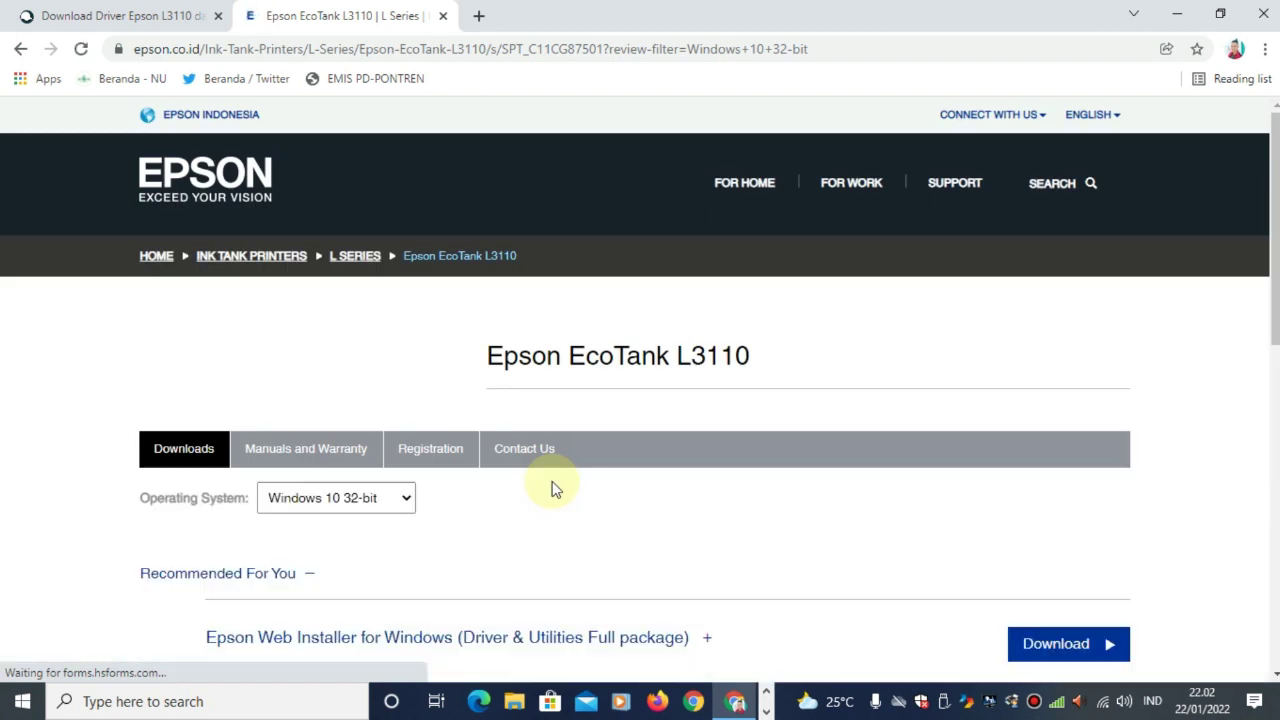
scroll(557, 489, "down", 3)
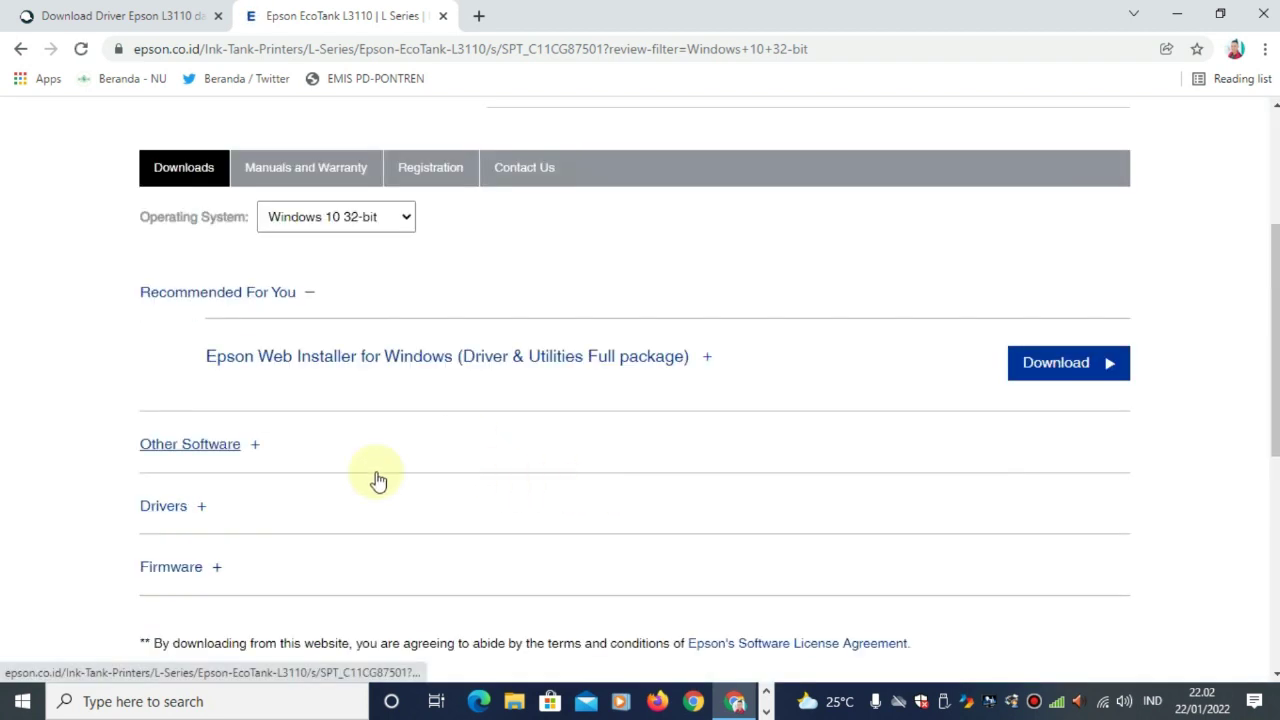
left_click(256, 450)
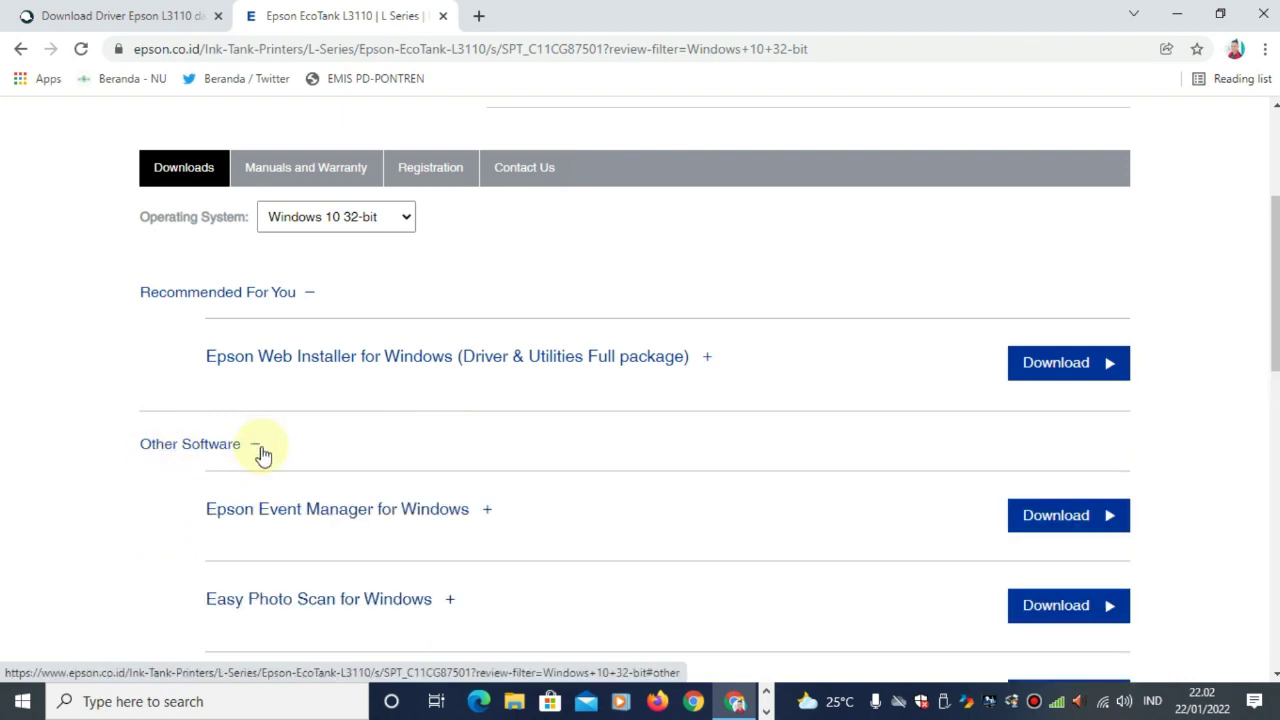
- Expand the Drivers list and download the Printer Driver for Win 32bit, accepting Epson's Software License Agreement
scroll(262, 455, "down", 5)
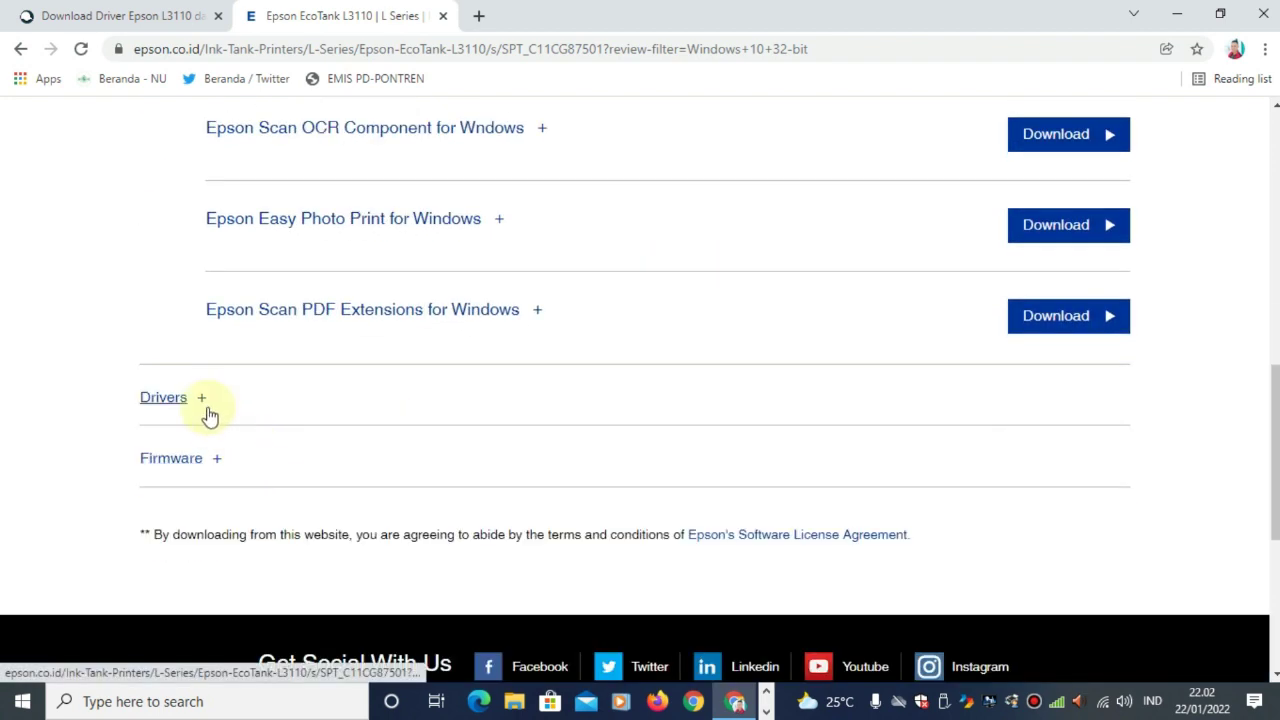
left_click(206, 410)
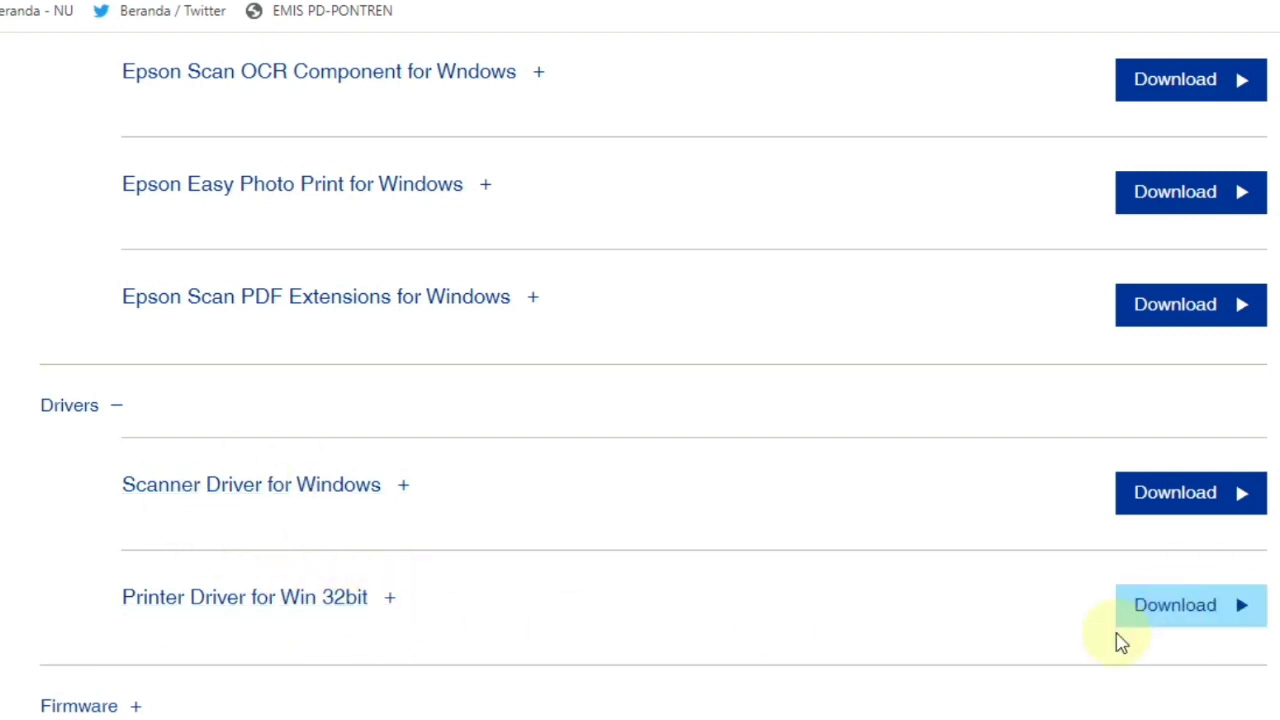
left_click(1245, 620)
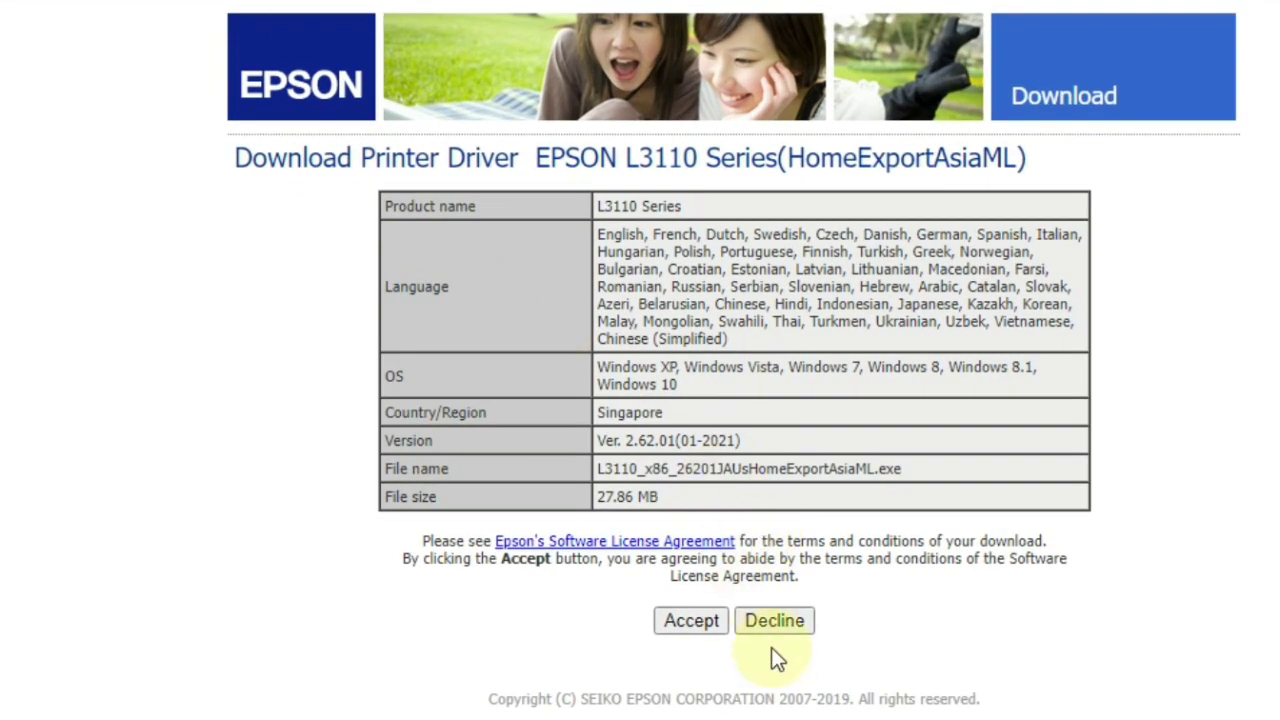
left_click(693, 622)
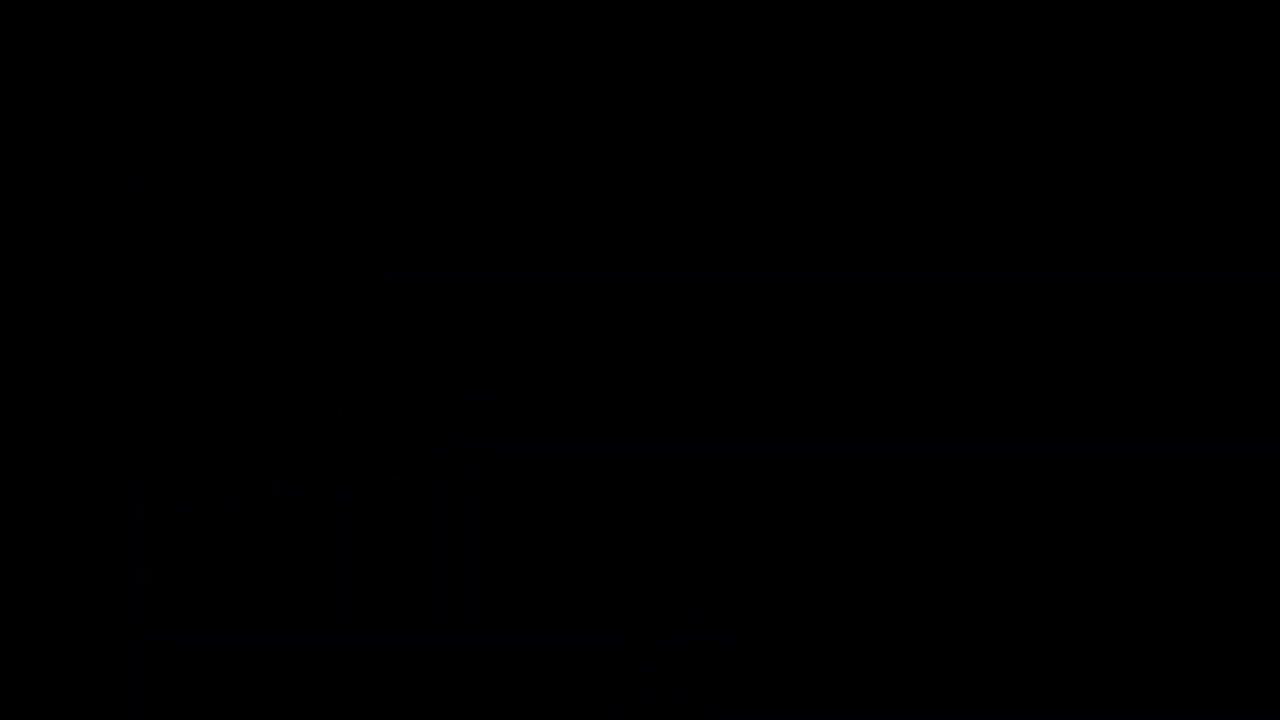
- Show the downloaded L3110_X64_26200_LA installer in its folder and run it
left_click(193, 662)
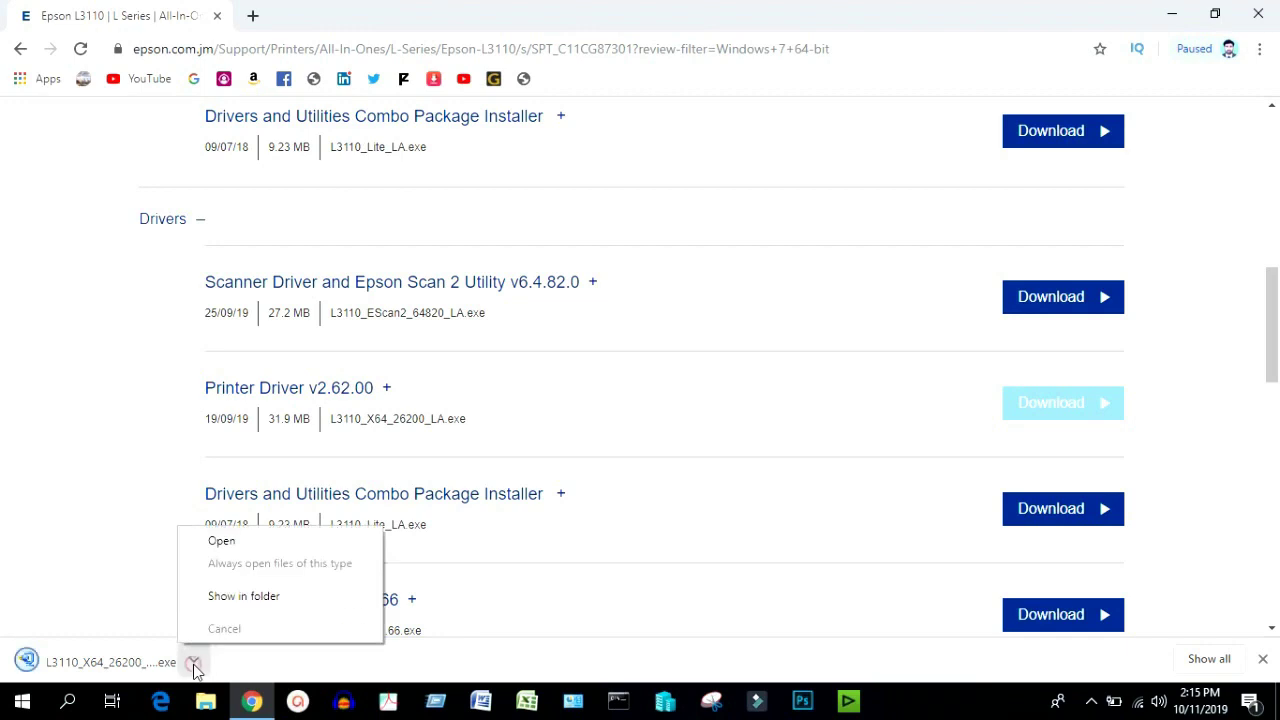
left_click(251, 603)
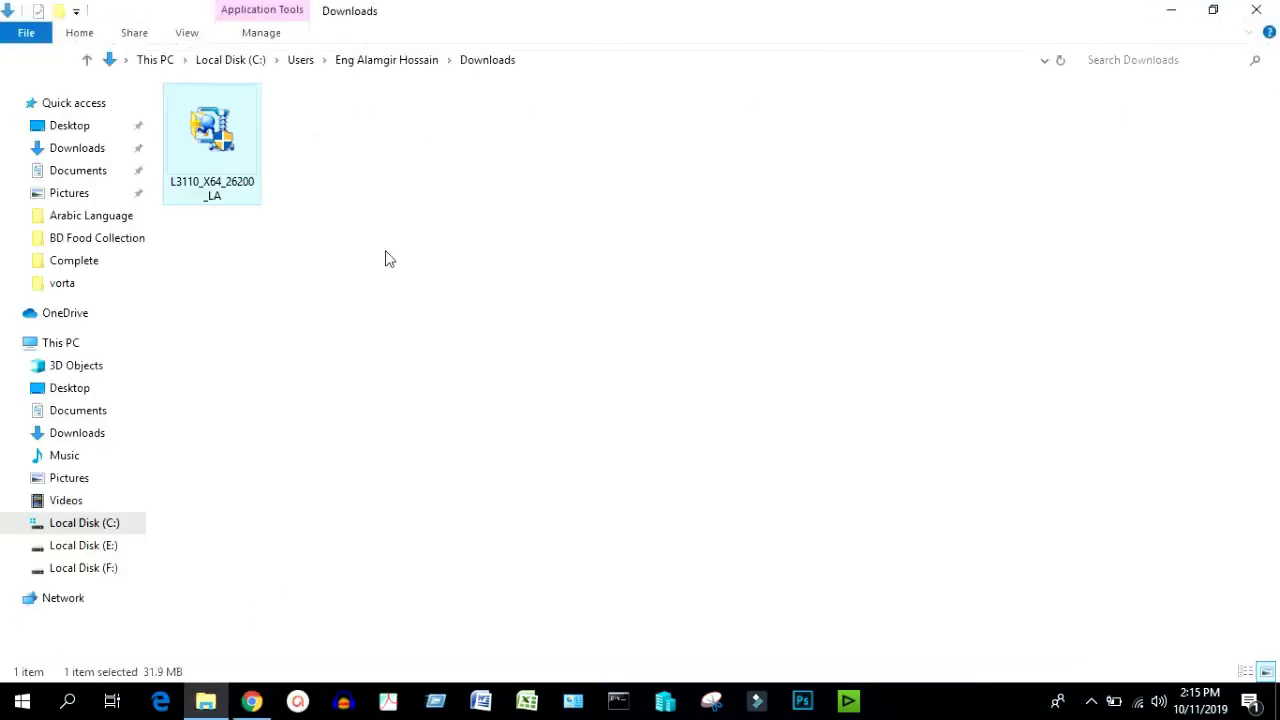
left_click(389, 258)
double_click(228, 148)
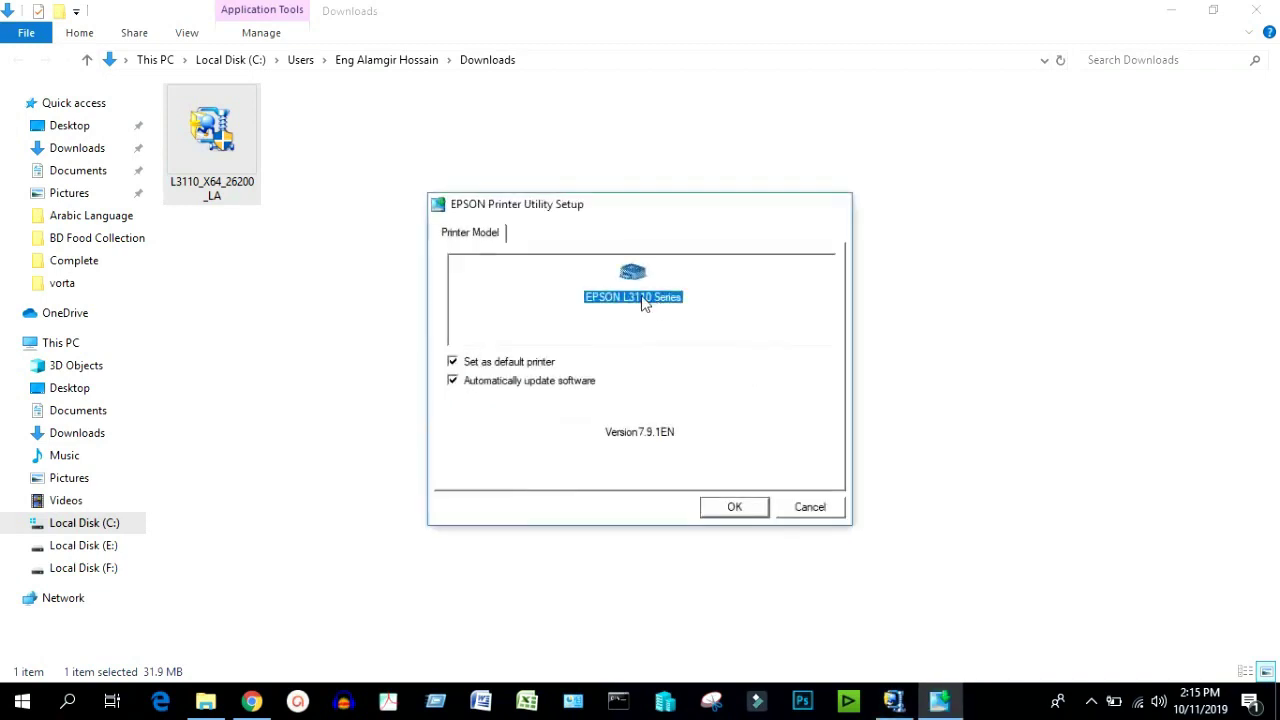
- Confirm the EPSON L3110 Series model and English as the setup language, and agree to the license agreement
left_click(733, 506)
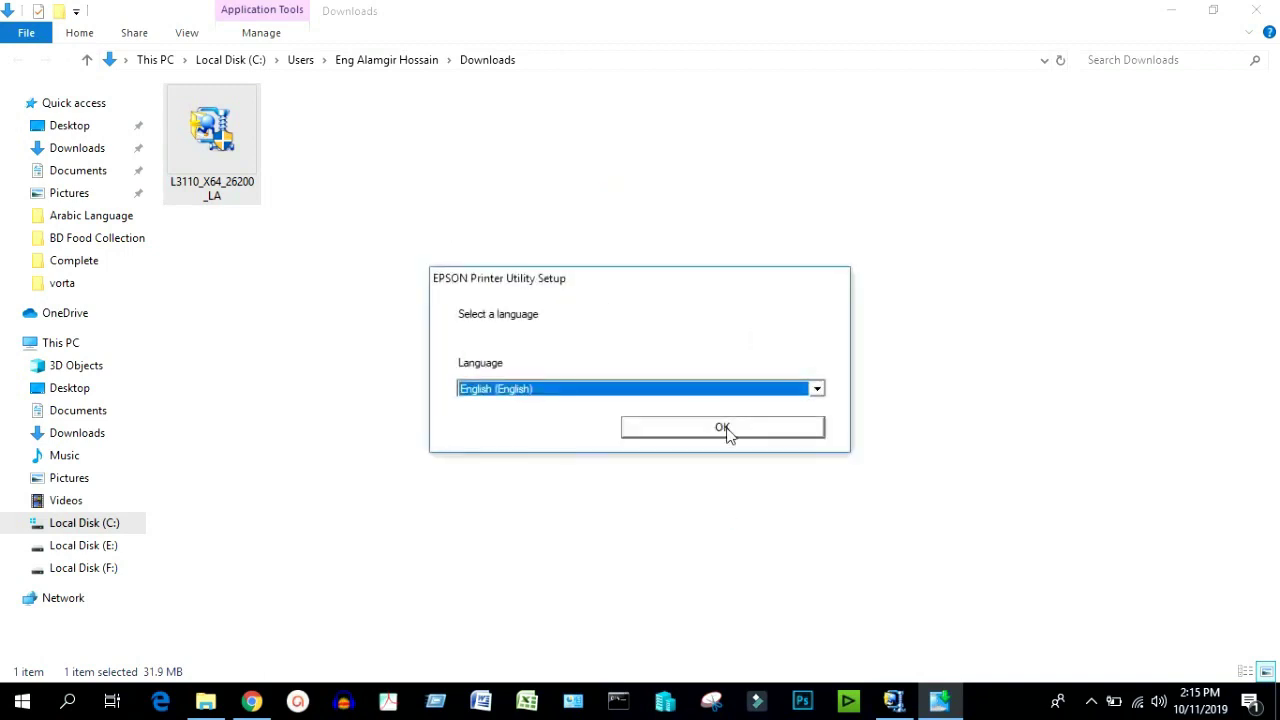
left_click(727, 431)
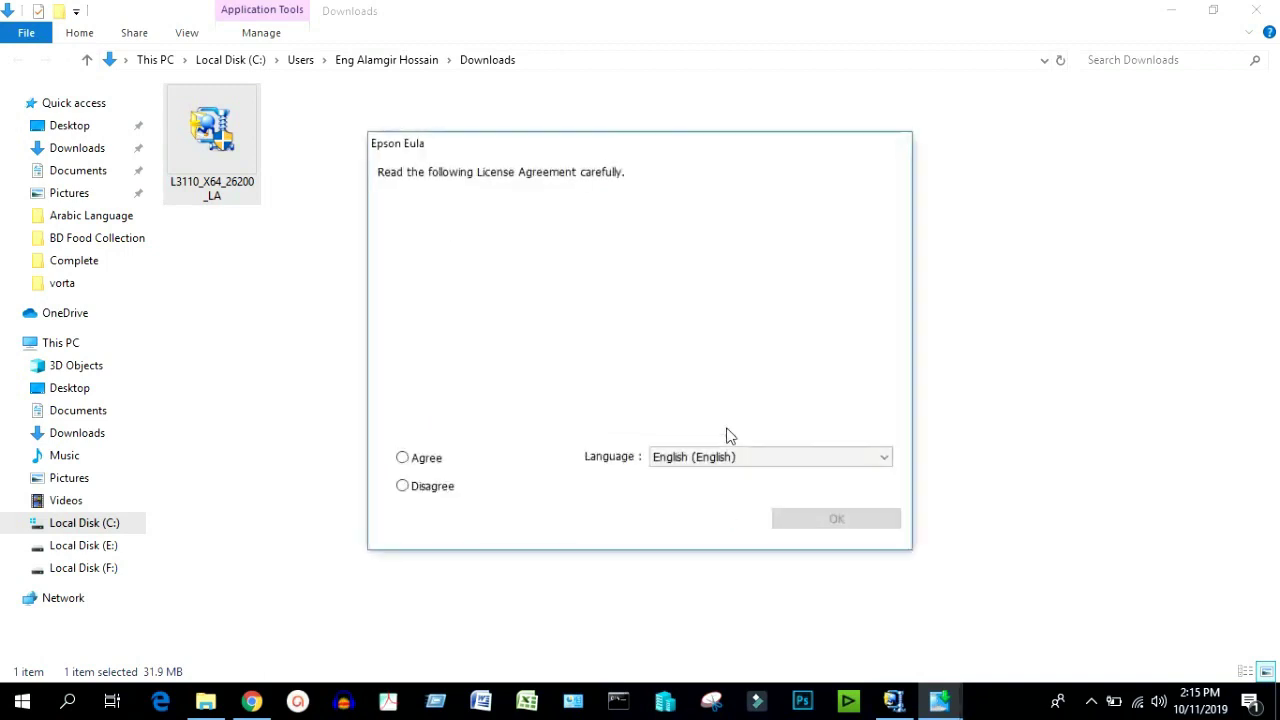
left_click(405, 464)
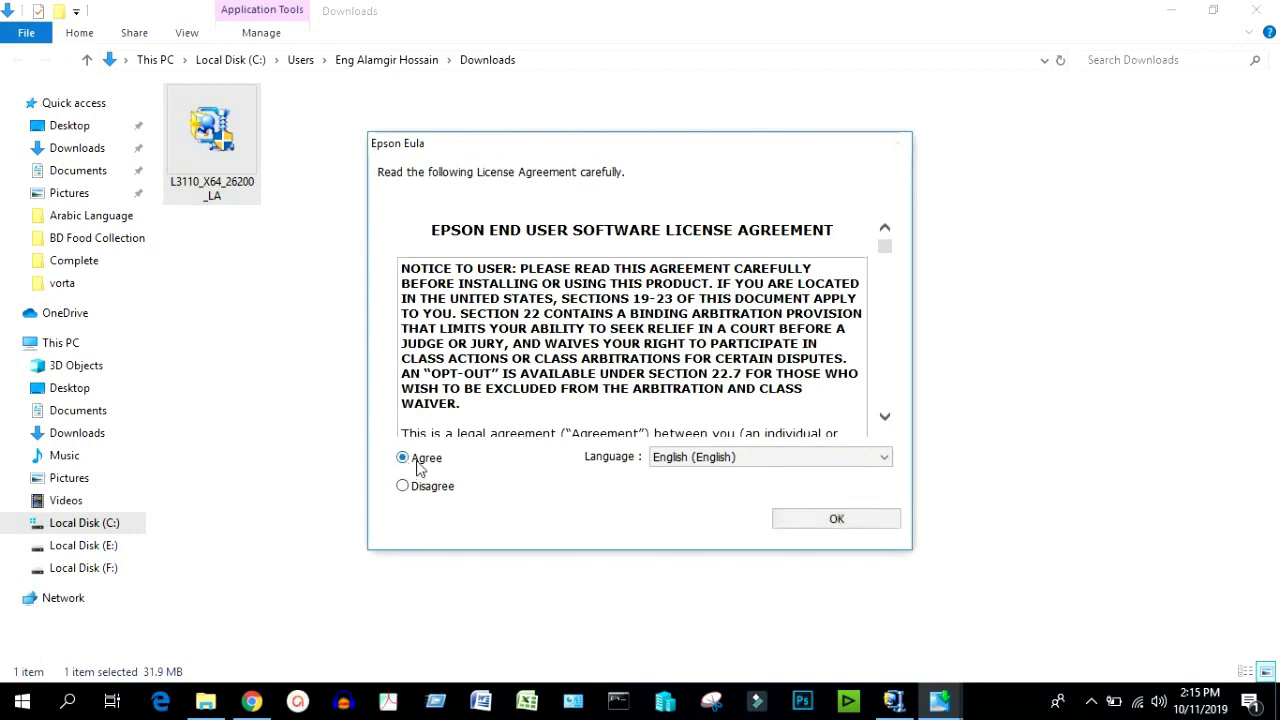
left_click(815, 521)
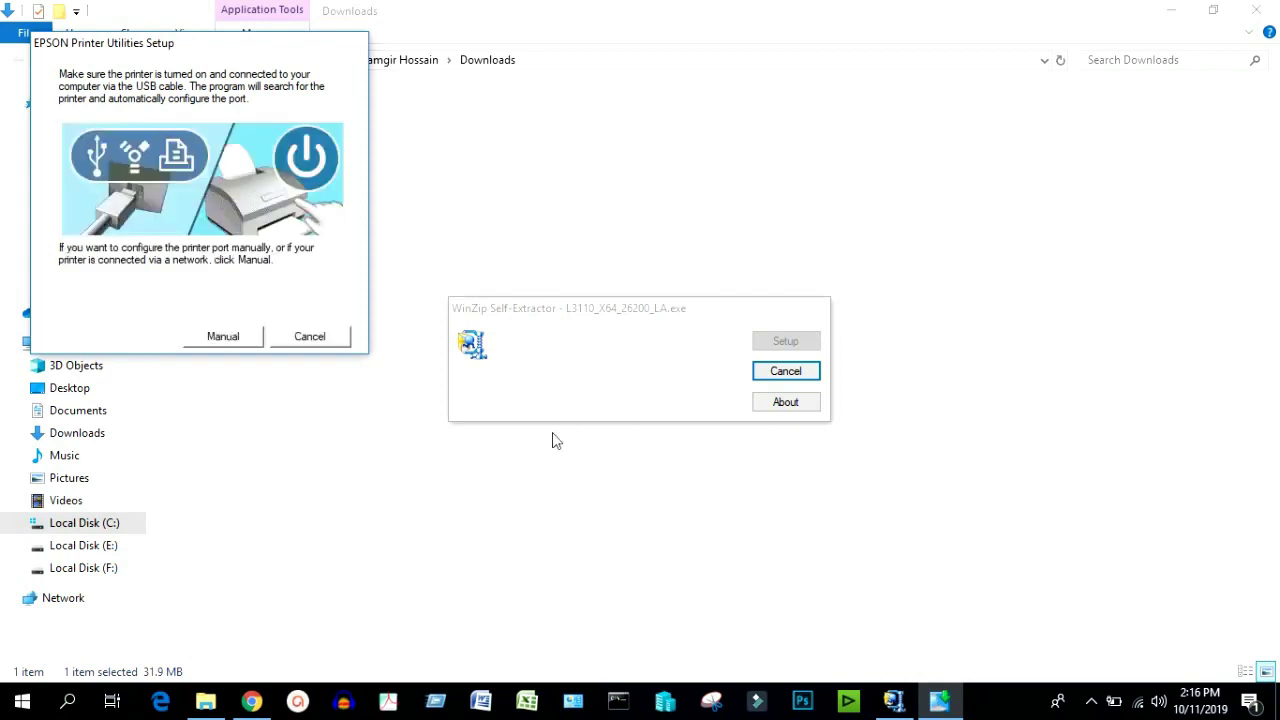
- Manually assign the USB001 virtual USB port to the printer, finish the driver setup and dismiss the completion notice
left_click(222, 337)
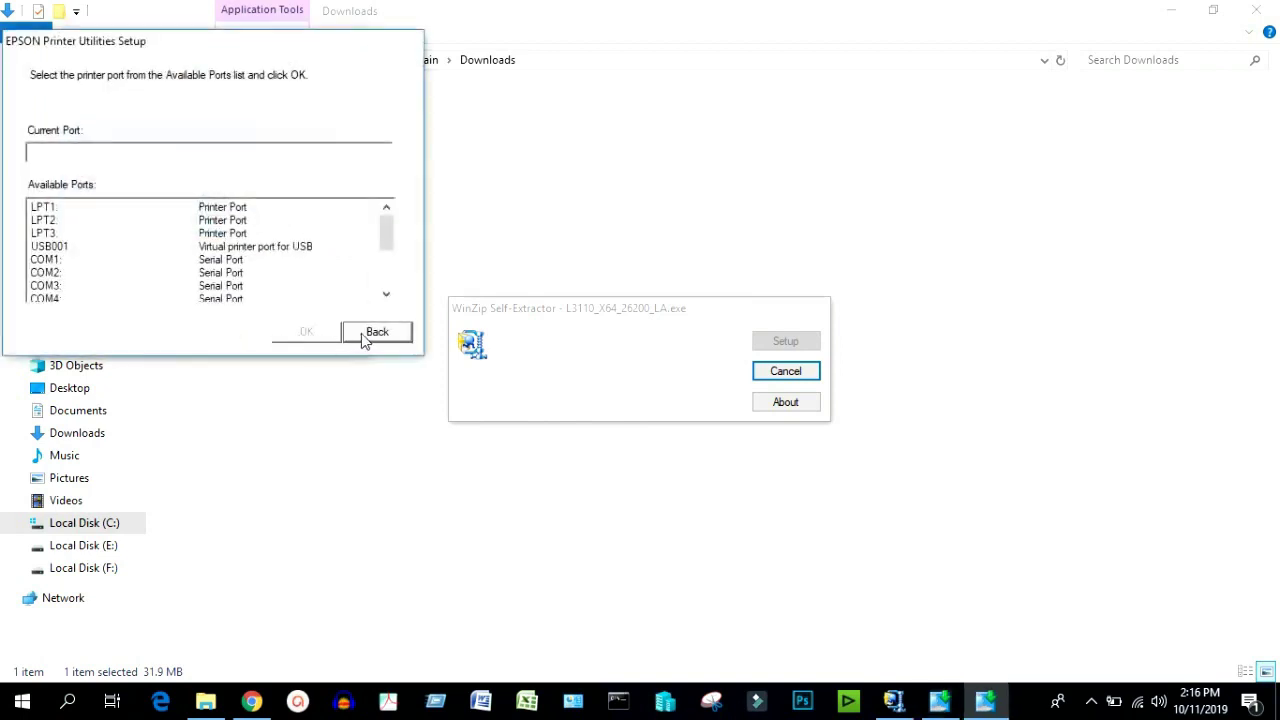
mouse_move(386, 243)
left_mouse_down()
mouse_move(389, 295)
mouse_move(384, 258)
left_mouse_up()
left_click(235, 221)
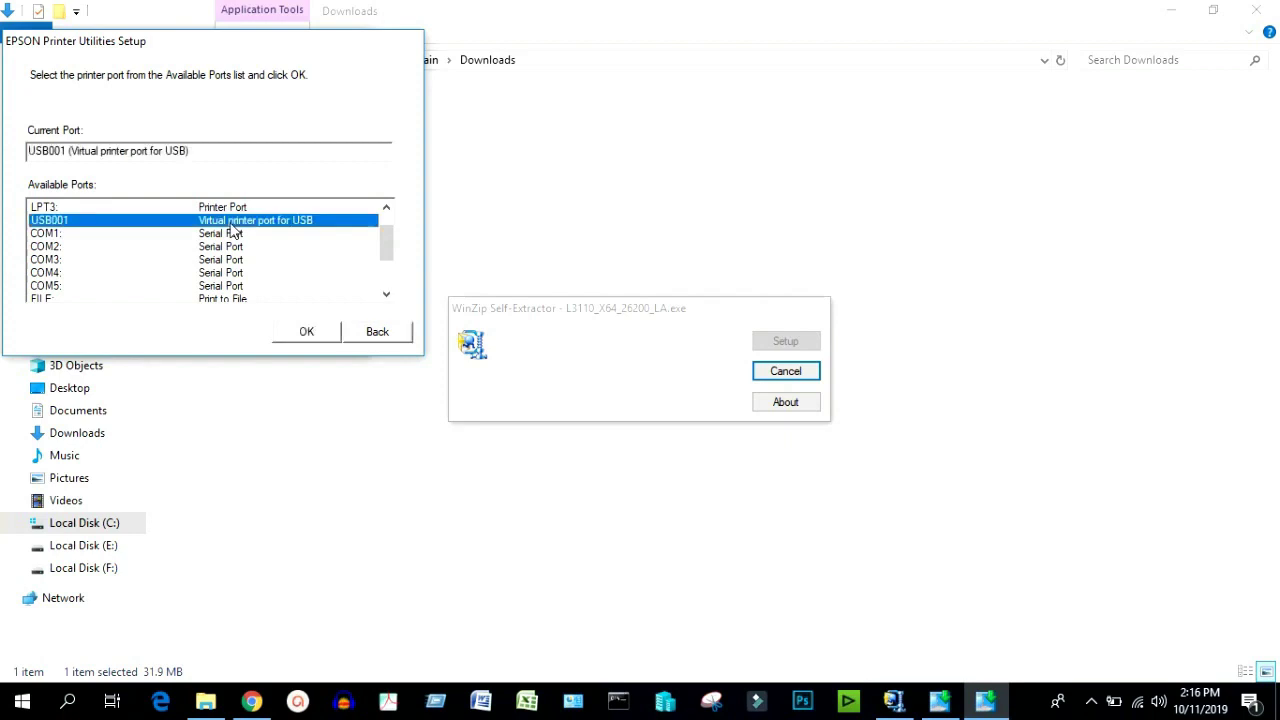
left_click(330, 333)
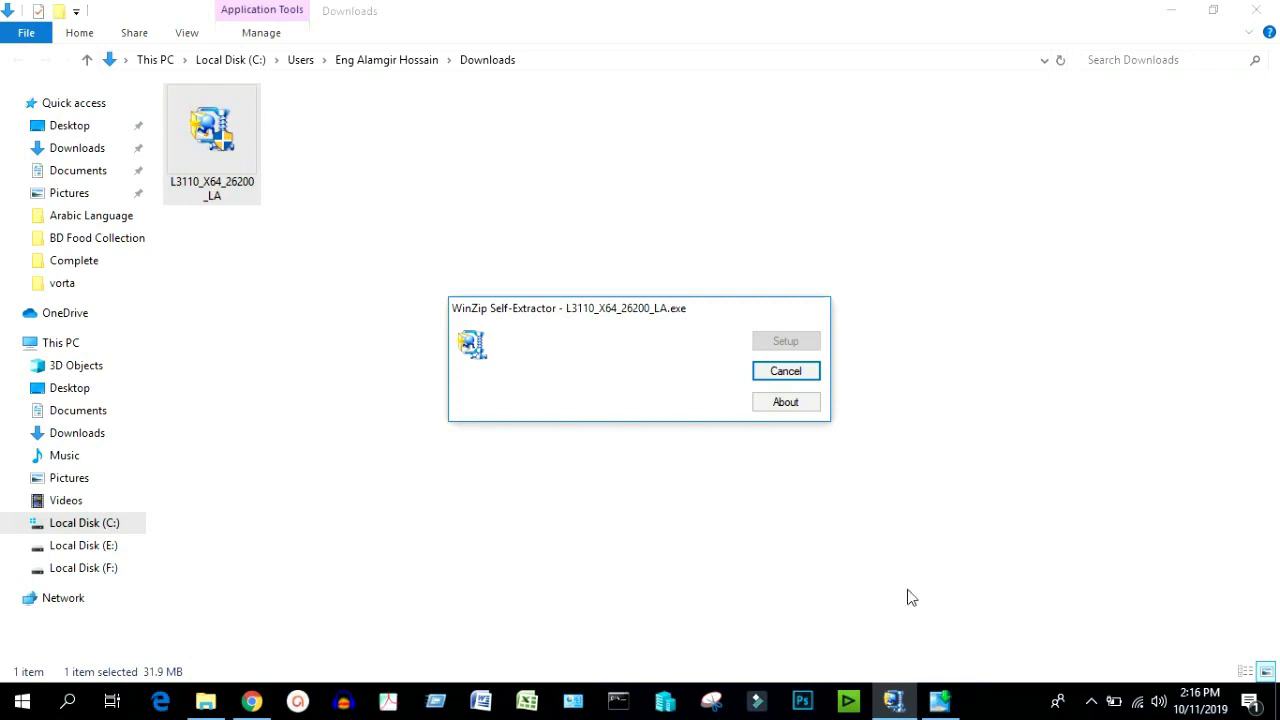
left_click(940, 705)
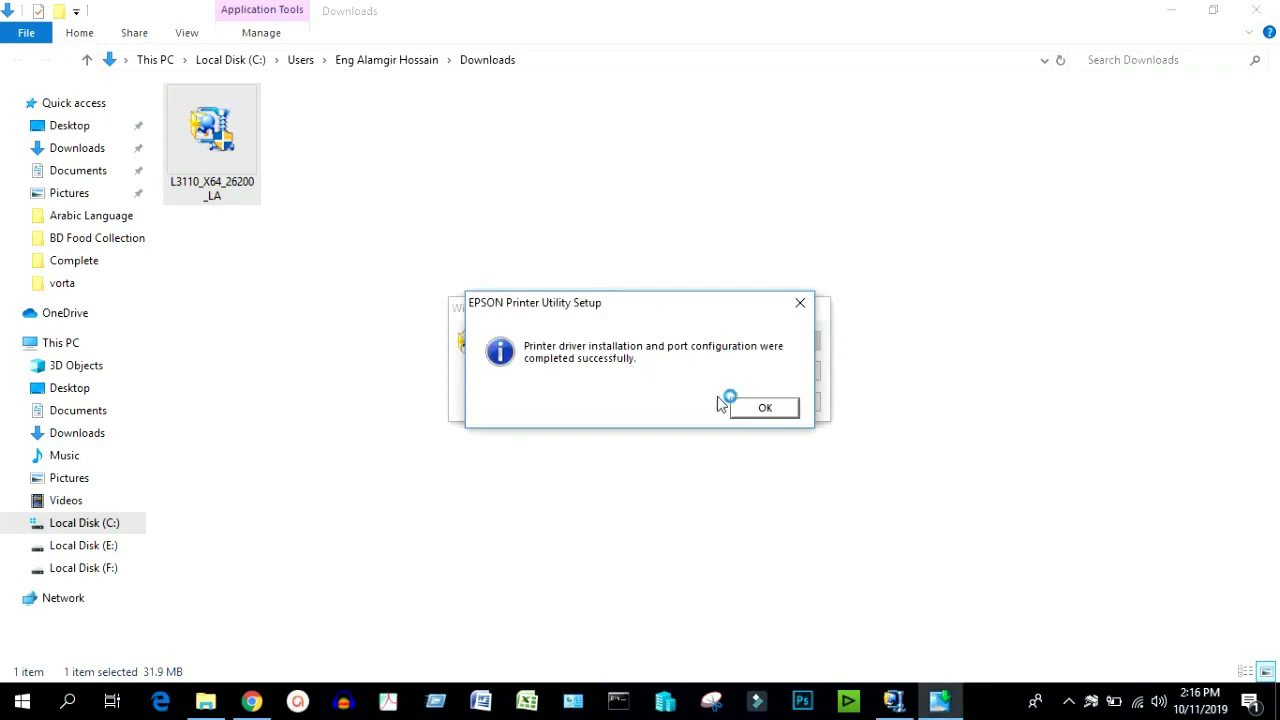
left_click(762, 408)
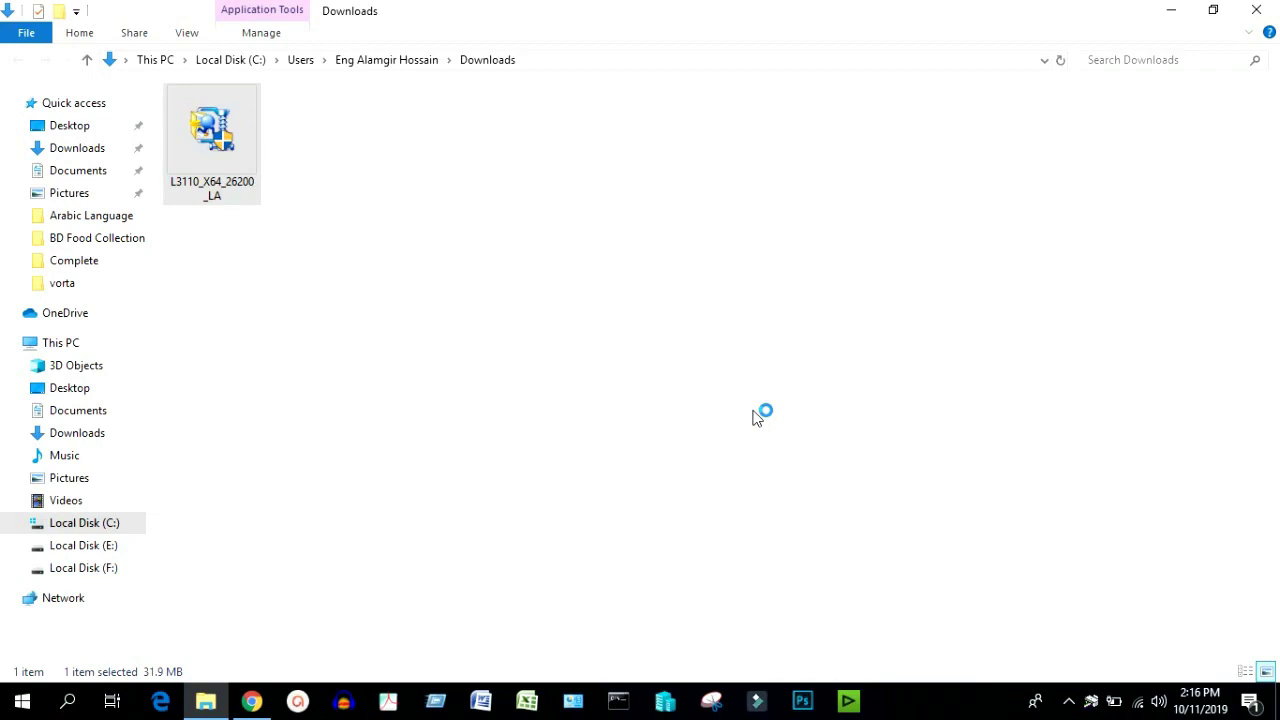
left_click(529, 466)
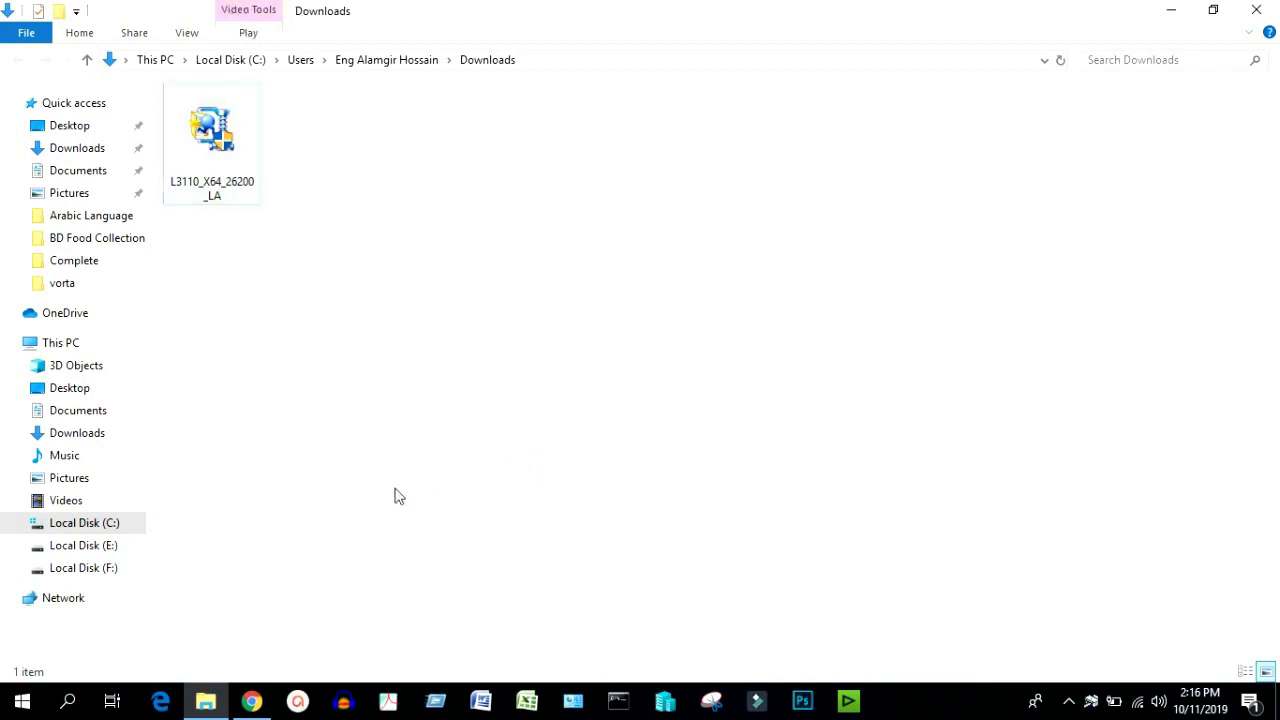
- Open Devices and Printers from Control Panel and select the EPSON L3110 Series printer
left_click(14, 708)
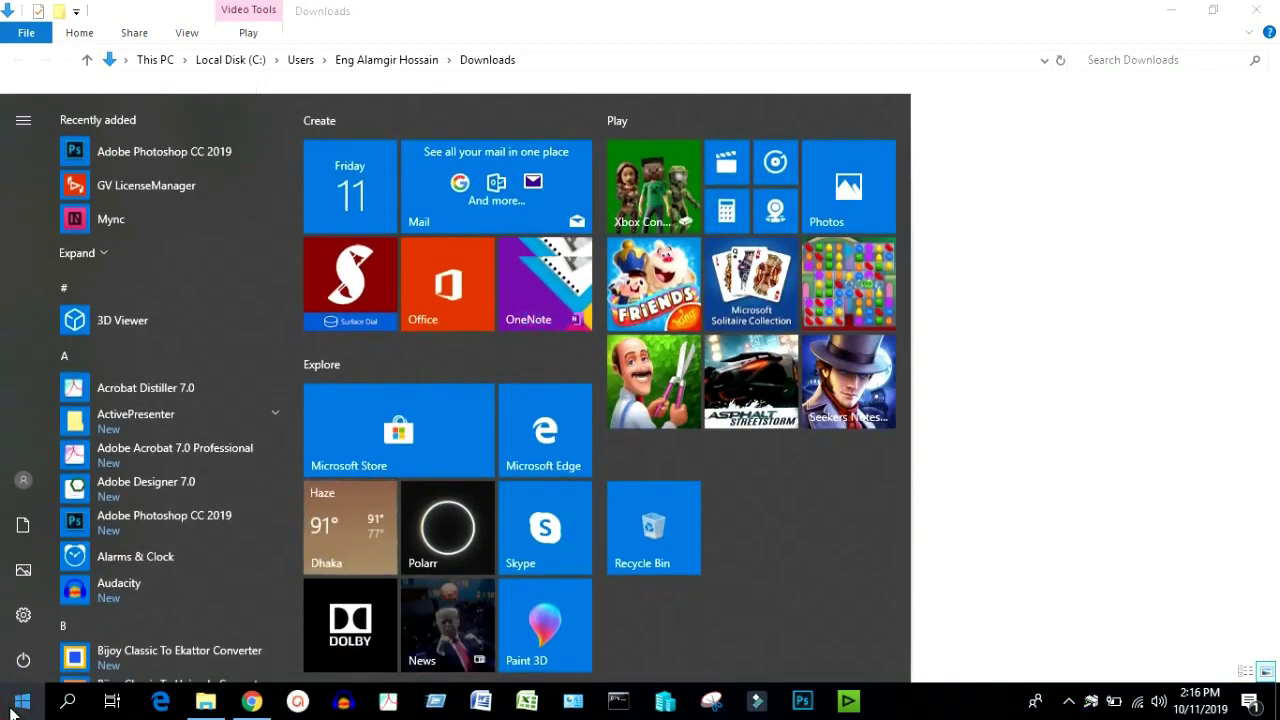
type("con")
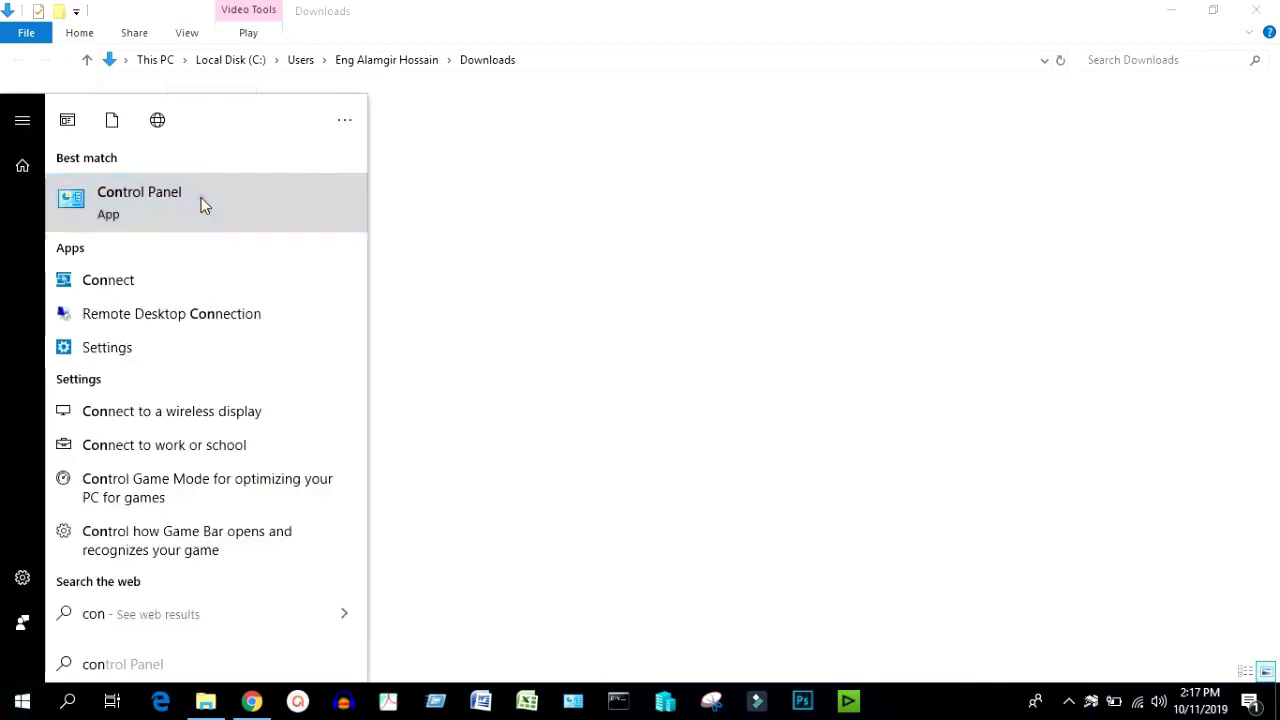
left_click(201, 197)
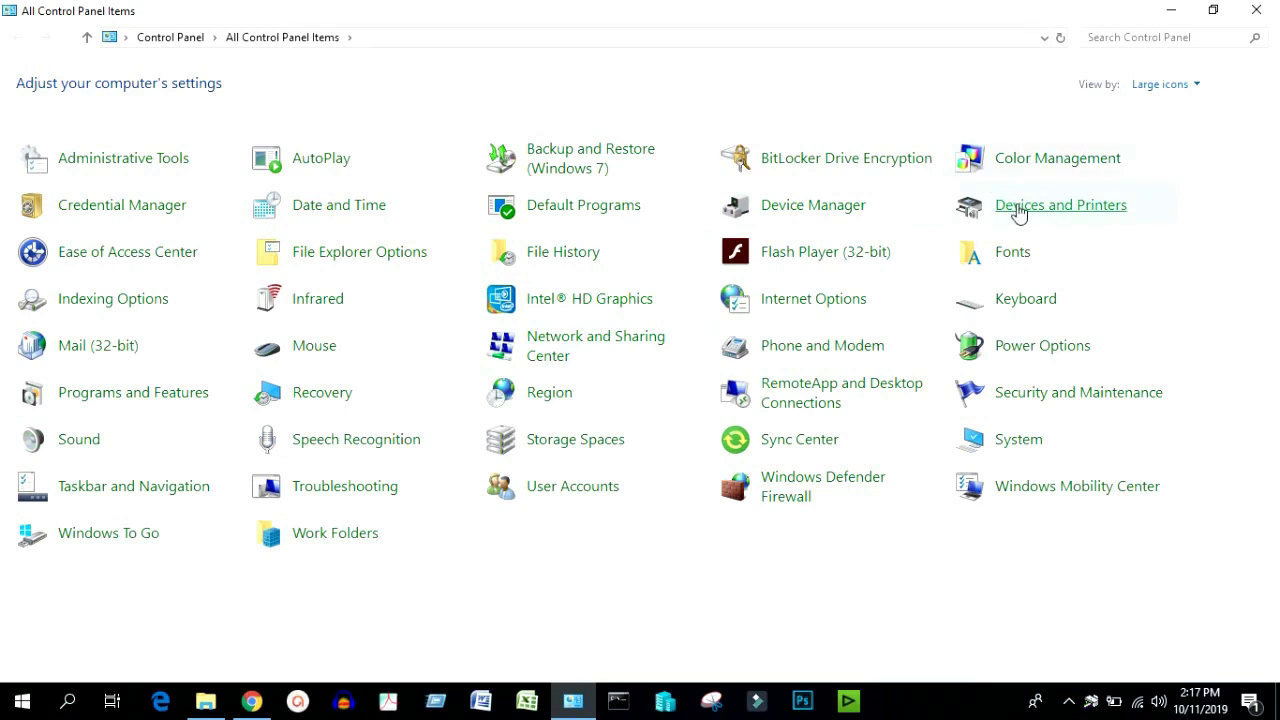
left_click(1020, 210)
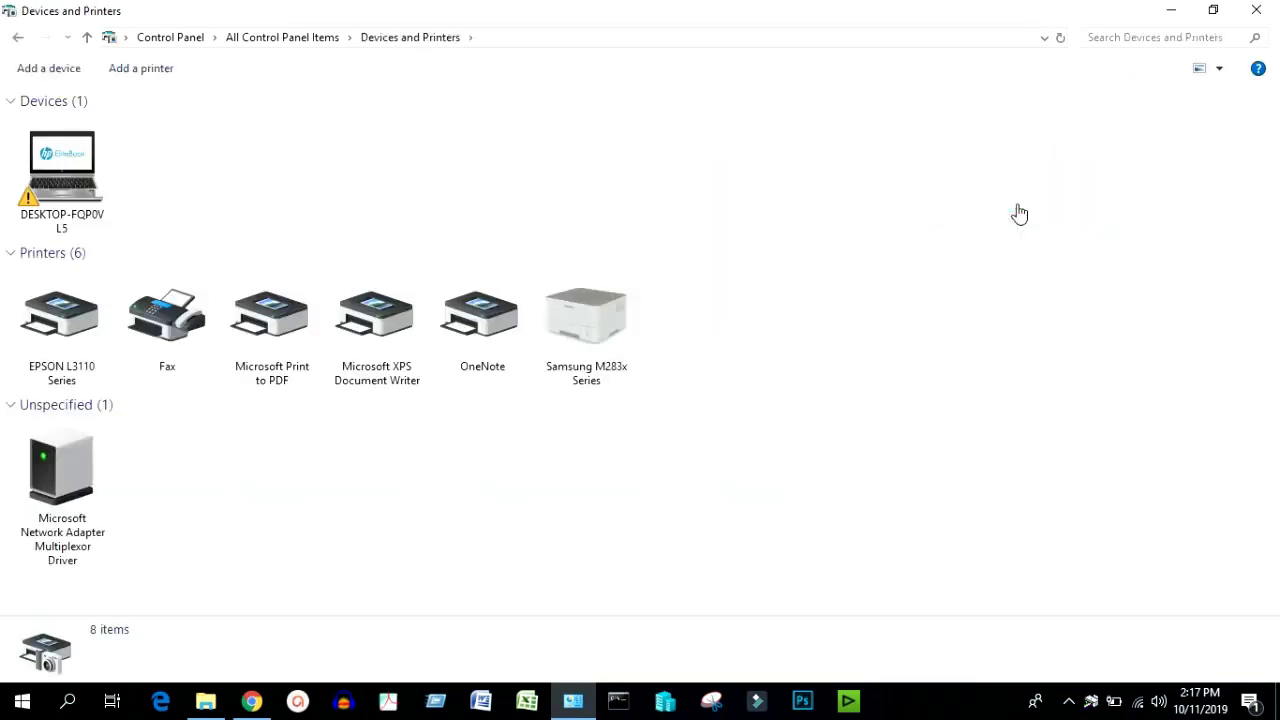
left_click(76, 343)
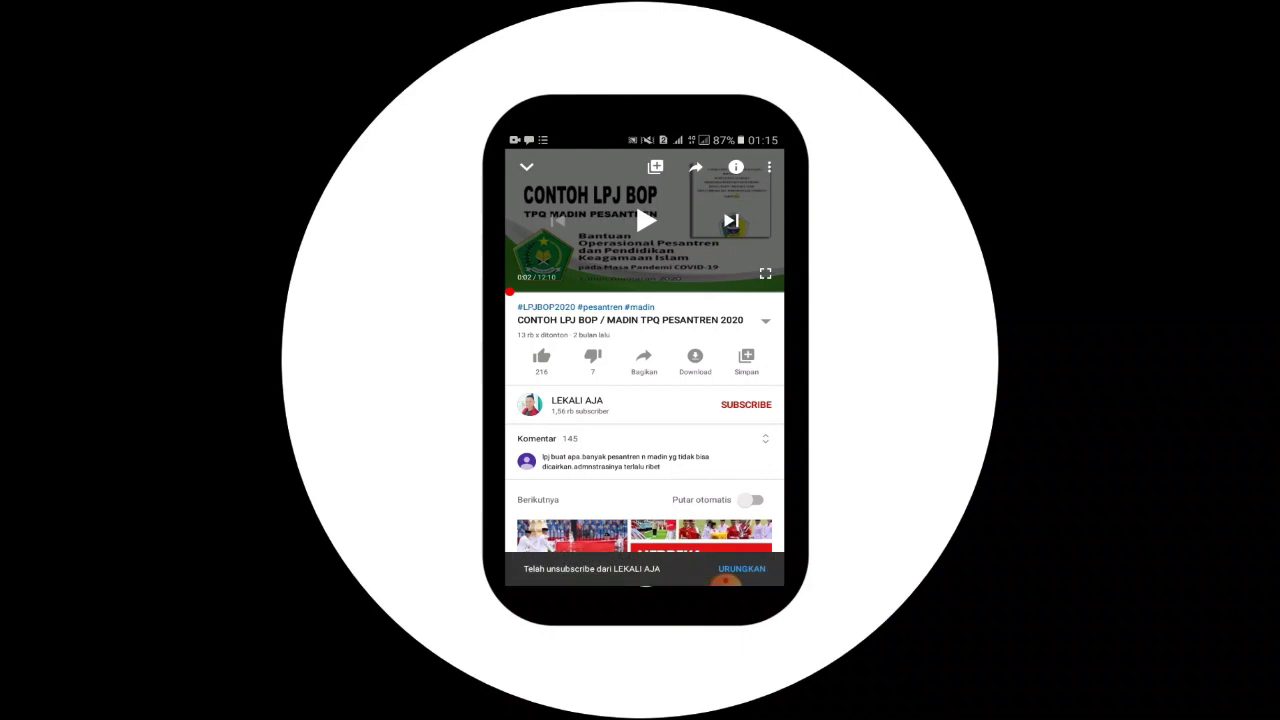
left_click(541, 358)
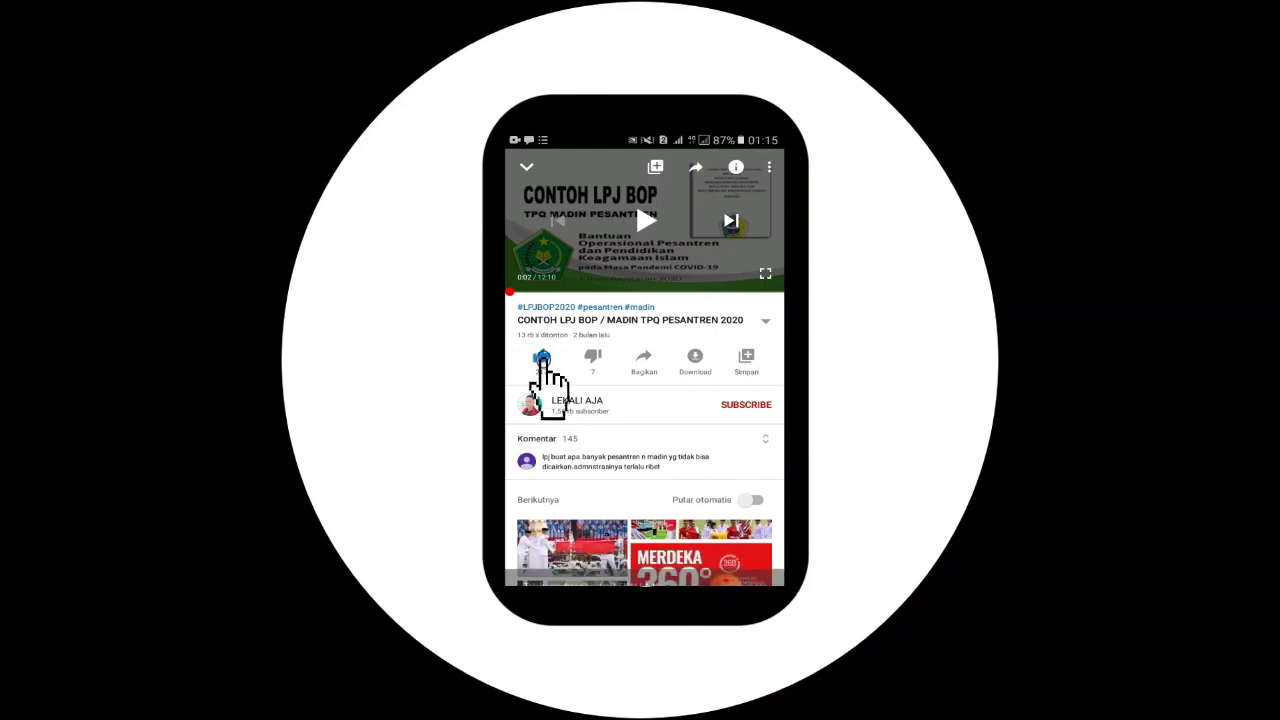
left_click(738, 412)
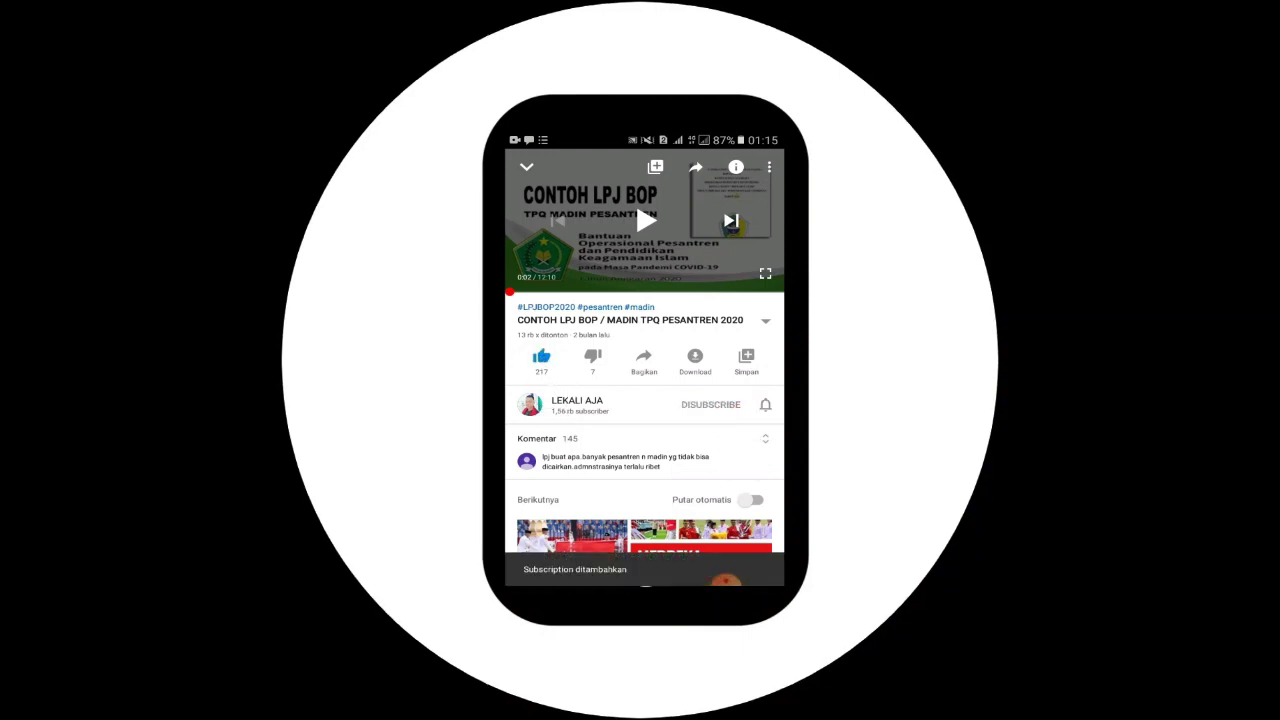
left_click(765, 404)
left_click(742, 370)
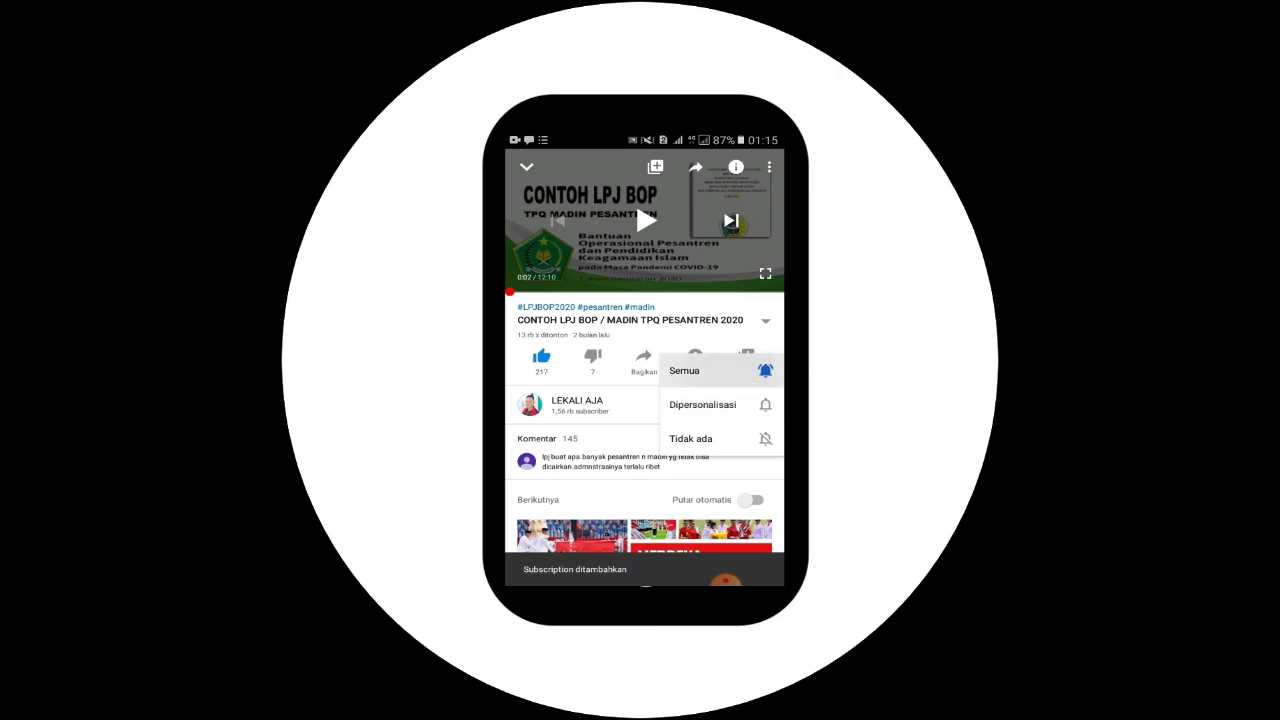